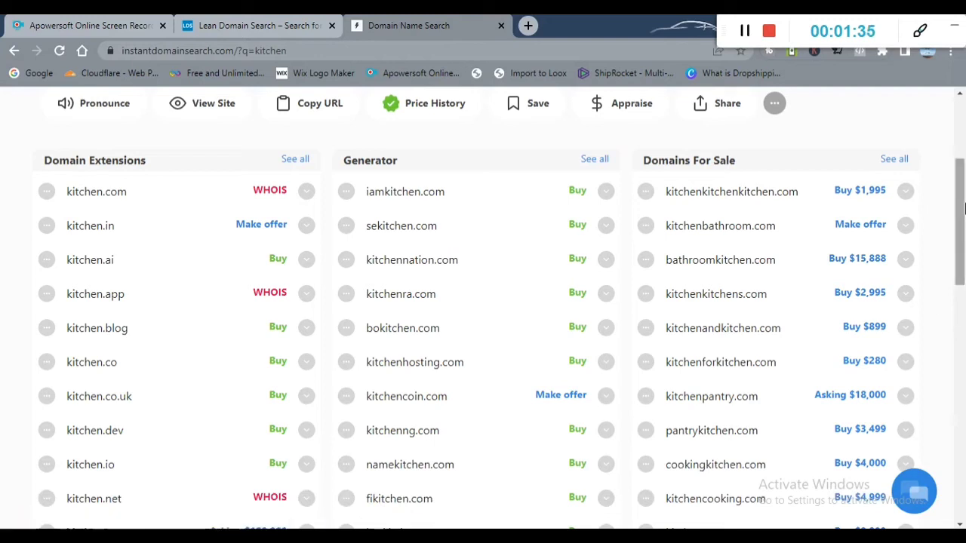
# Step: Scroll through the kitchen domain suggestions to the bottom and back to the top
pyautogui.moveTo(960, 223); pyautogui.dragTo(960, 396)
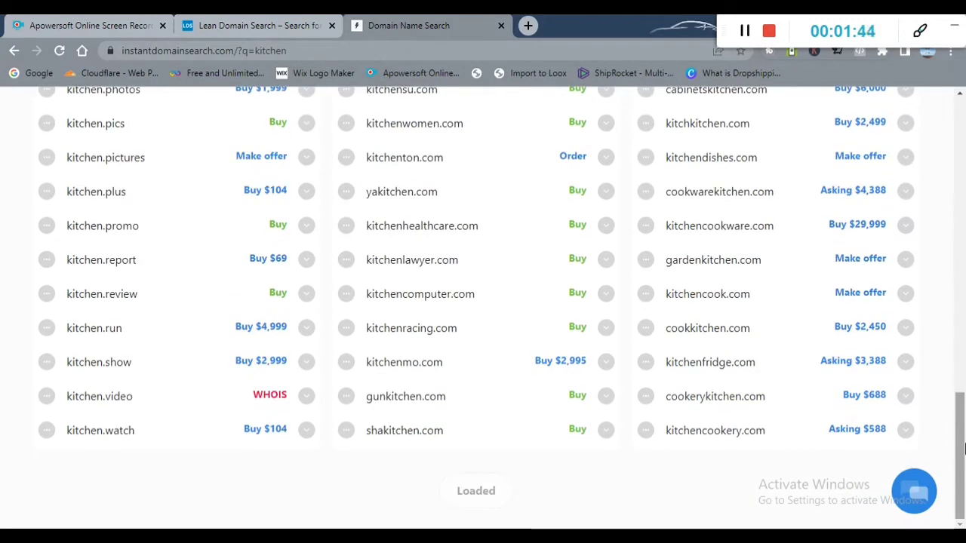
pyautogui.moveTo(960, 449); pyautogui.dragTo(960, 155)
pyautogui.click(427, 138)
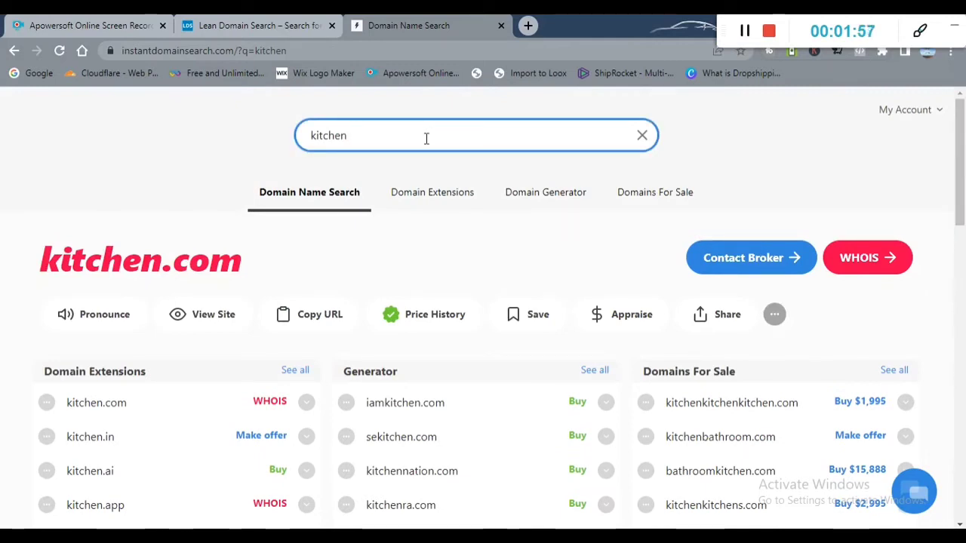
# Step: Replace the search term with 'bazar' and scroll through the bazar.com results
pyautogui.press('BackSpace')
pyautogui.press('BackSpace')
pyautogui.press('BackSpace')
pyautogui.press('BackSpace')
pyautogui.press('BackSpace')
pyautogui.press('BackSpace')
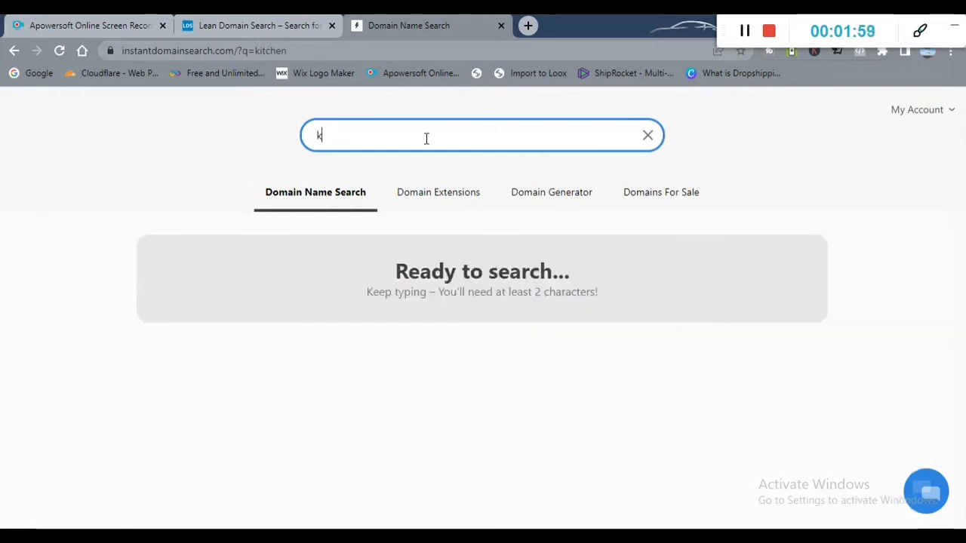
pyautogui.press('BackSpace')
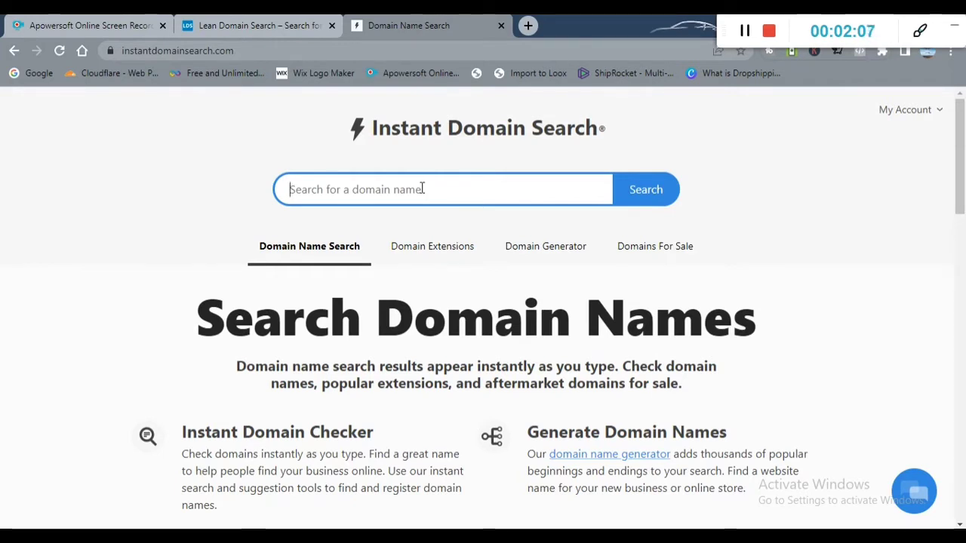
pyautogui.write('baza')
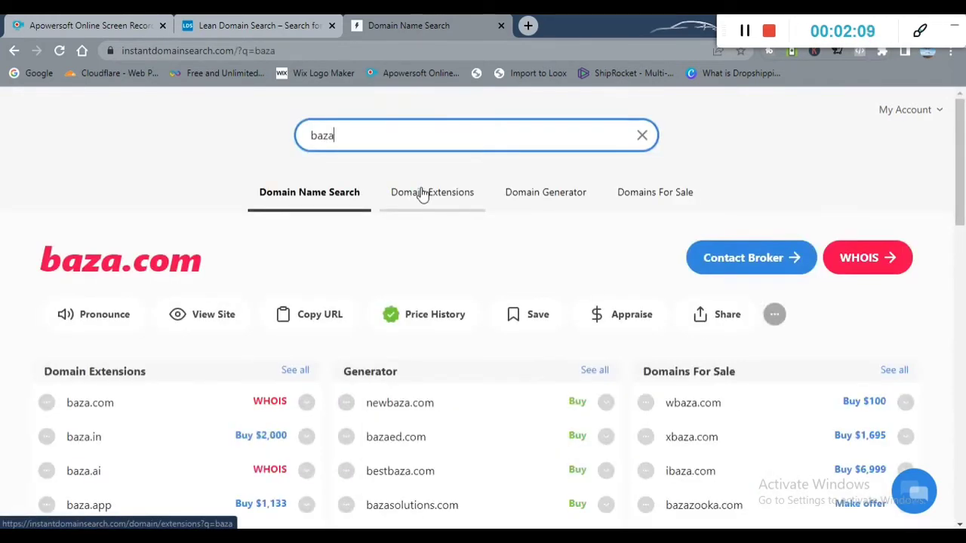
pyautogui.write('r')
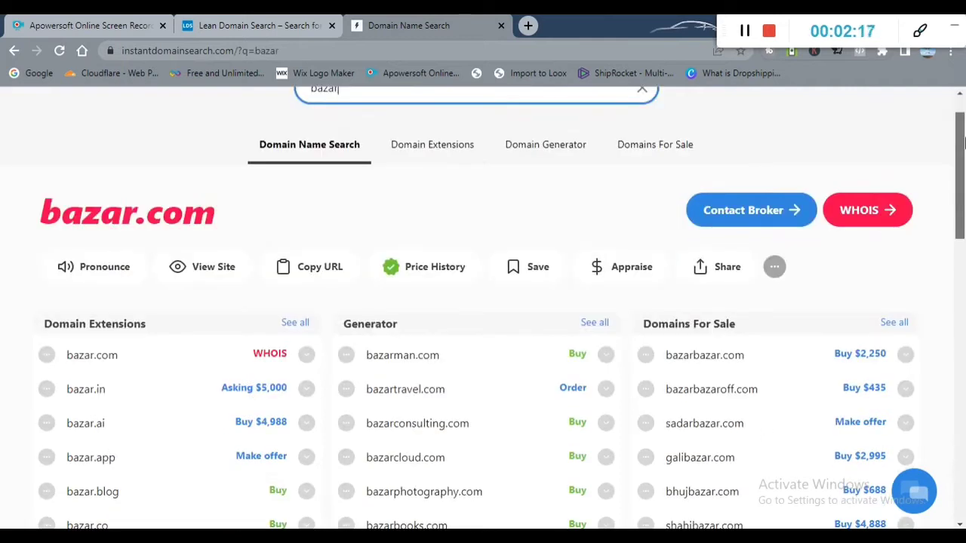
pyautogui.moveTo(963, 143); pyautogui.dragTo(963, 200)
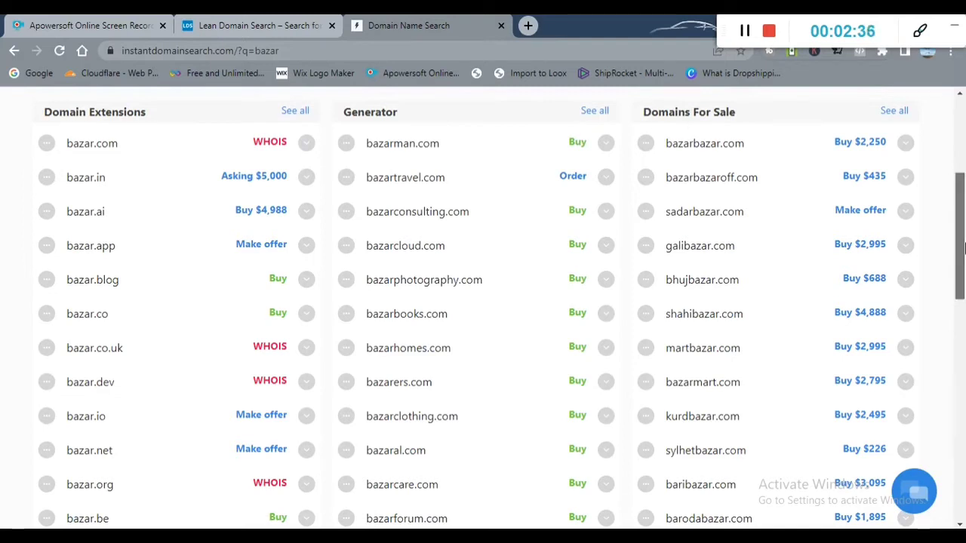
pyautogui.scroll(5, 961, 243)
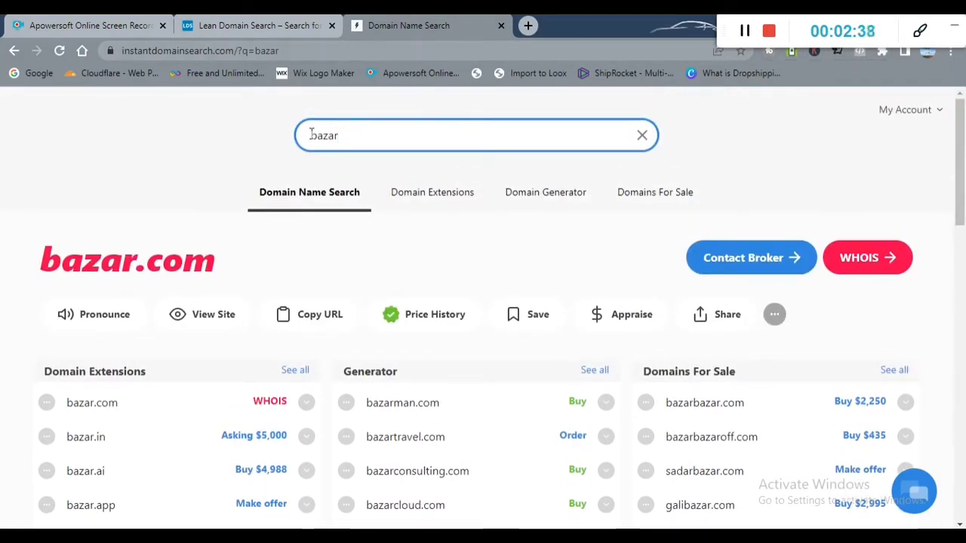
# Step: Search 'thebazar' and send the available thebazar.in domain to GoDaddy
pyautogui.click(311, 135)
pyautogui.write('the')
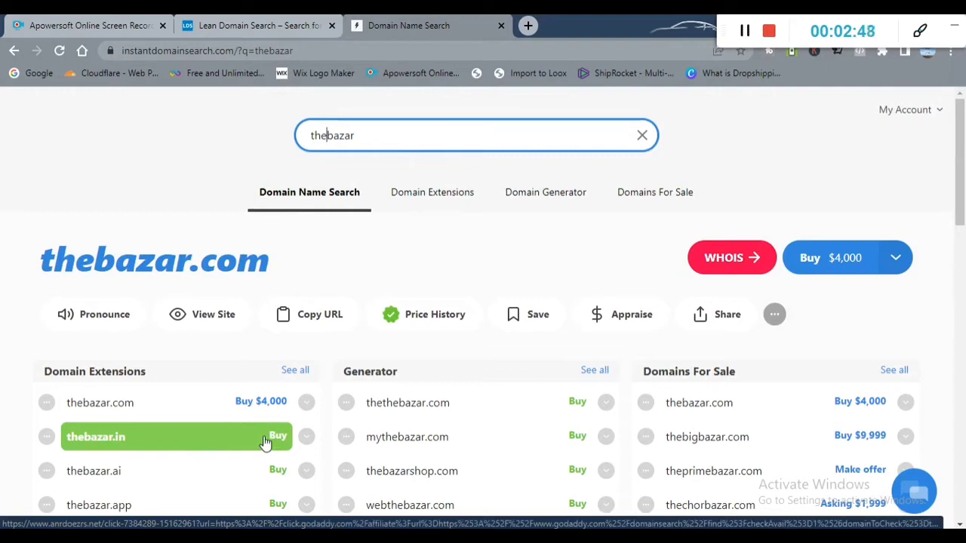
pyautogui.moveTo(964, 195); pyautogui.dragTo(964, 248)
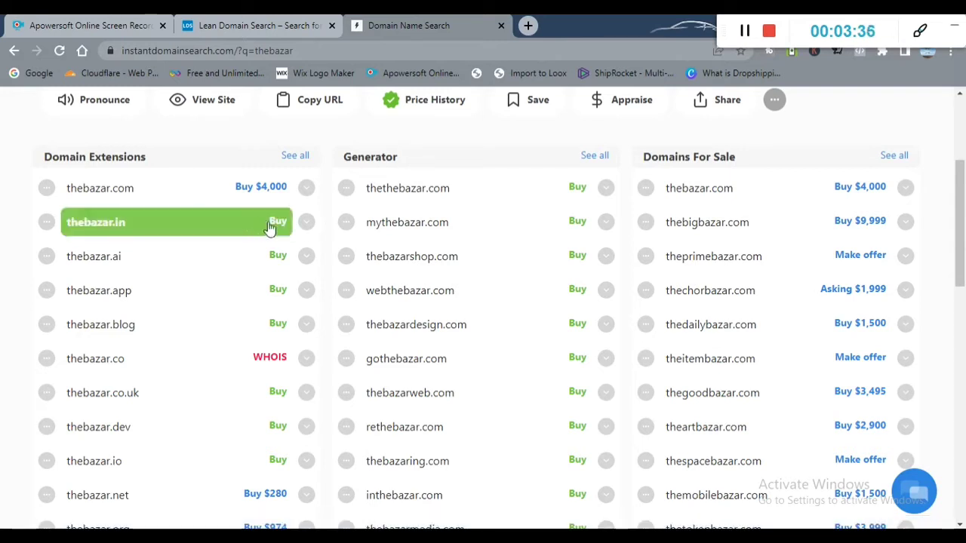
pyautogui.click(307, 224)
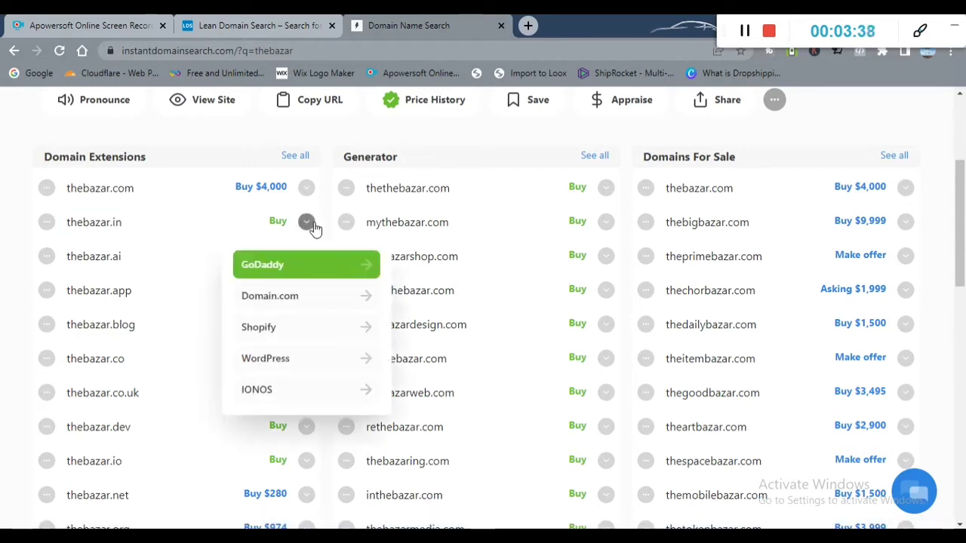
pyautogui.click(317, 275)
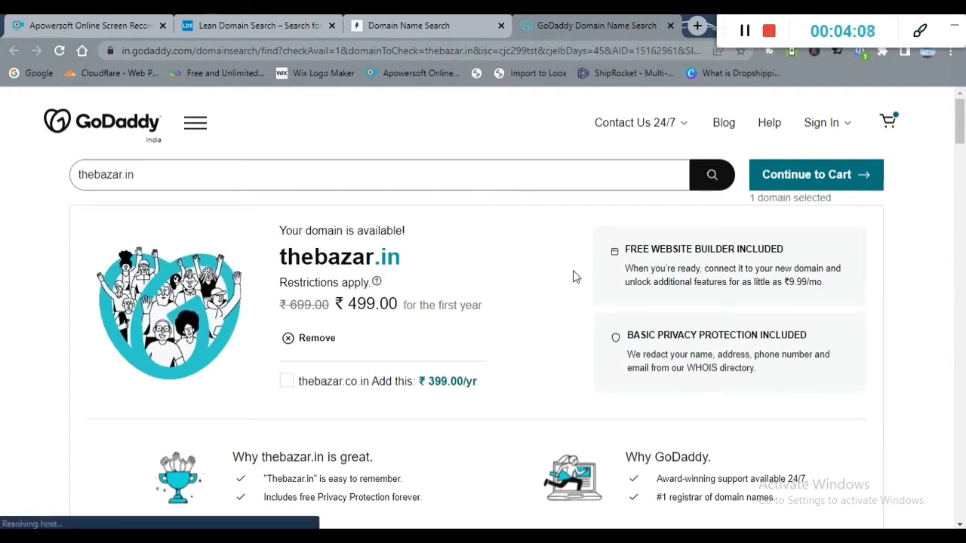
# Step: Add thebazar.in to the GoDaddy cart with a 1-year term and proceed to checkout
pyautogui.click(817, 178)
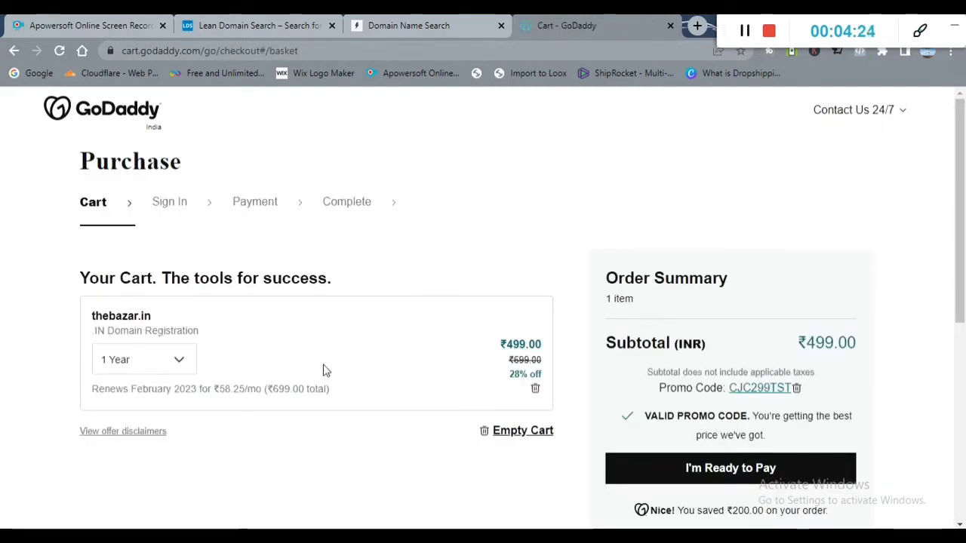
pyautogui.click(179, 362)
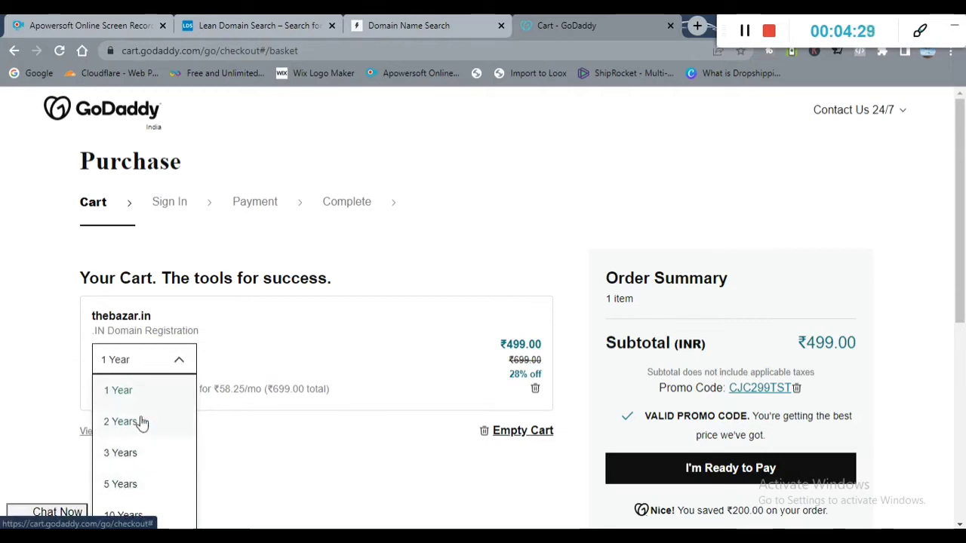
pyautogui.click(179, 361)
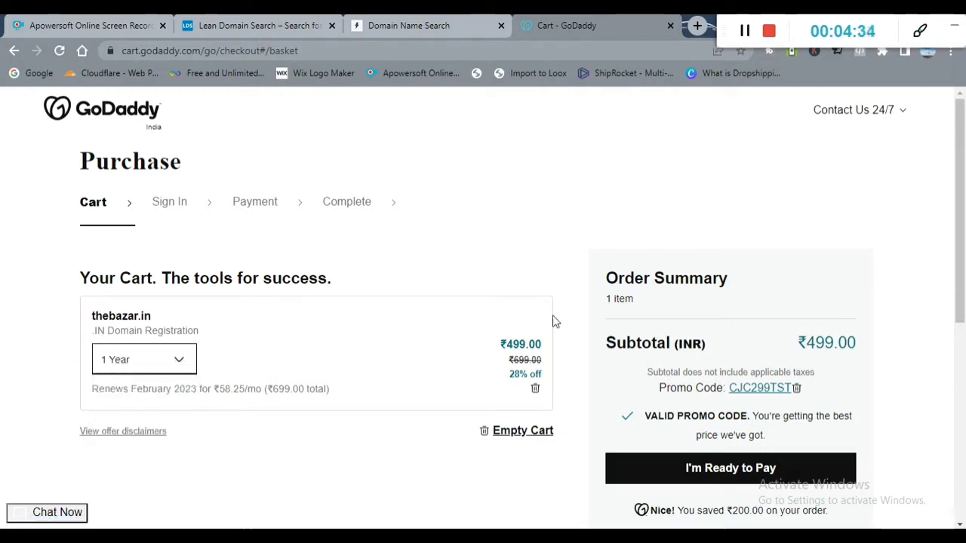
pyautogui.moveTo(961, 162); pyautogui.dragTo(961, 233)
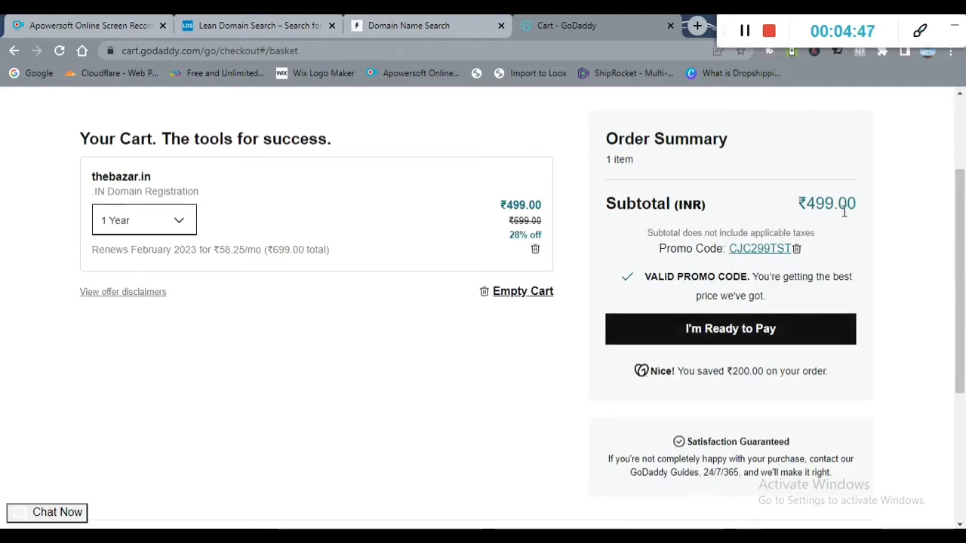
pyautogui.click(723, 339)
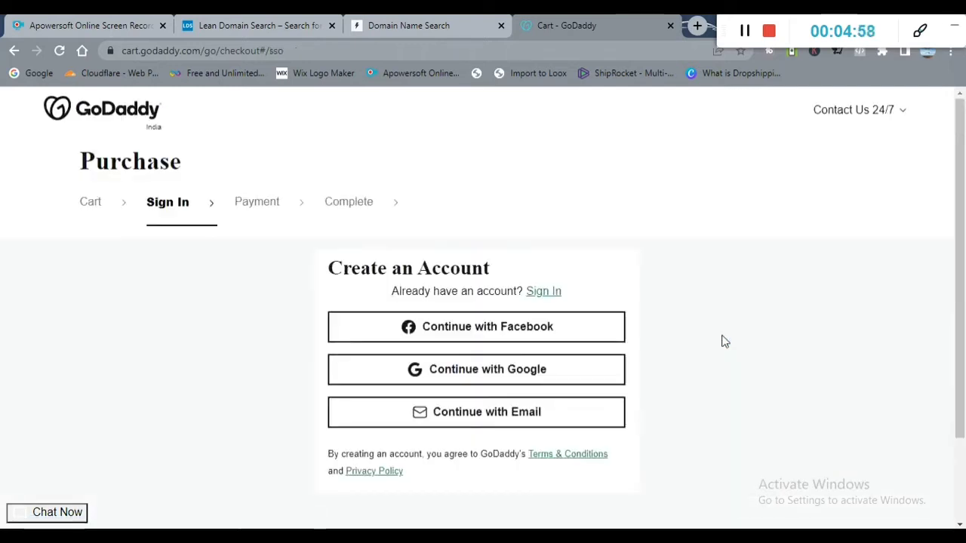
# Step: Sign in with a Google account and complete the thebazar.in purchase totalling ₹588.82
pyautogui.click(553, 375)
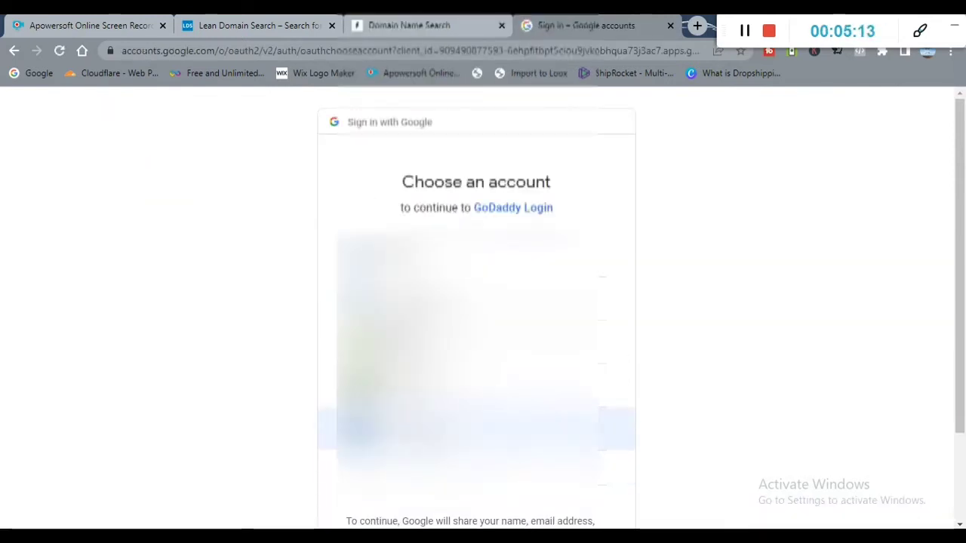
pyautogui.click(476, 428)
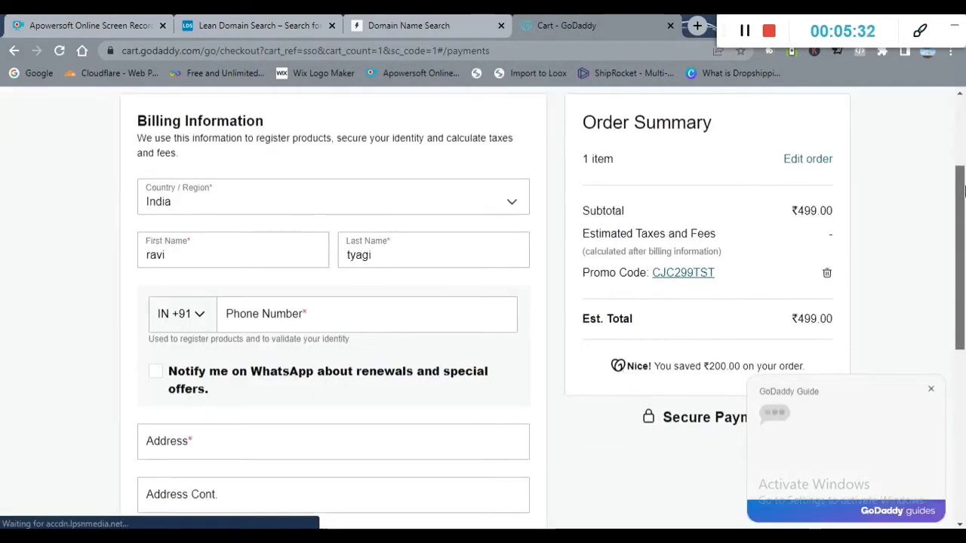
pyautogui.scroll(-1, 962, 170)
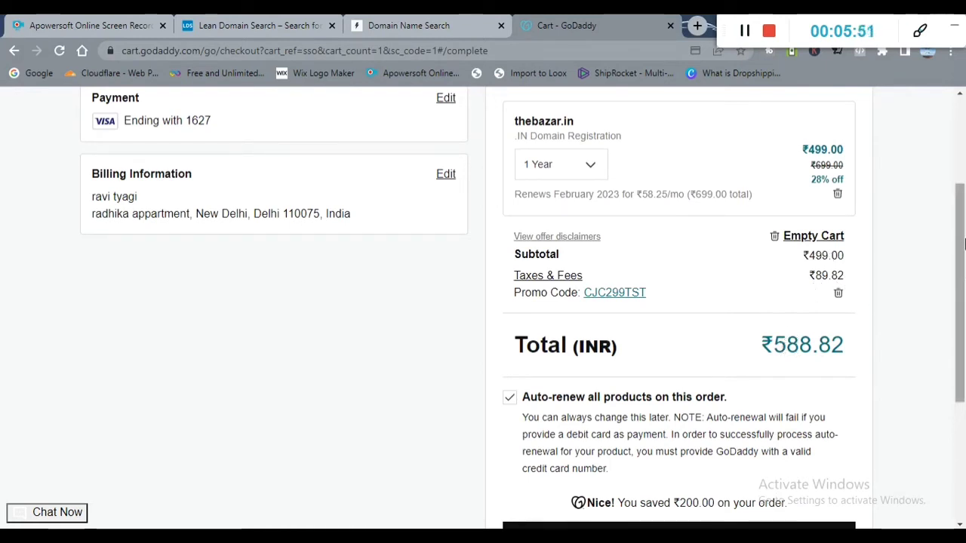
pyautogui.moveTo(960, 245); pyautogui.dragTo(963, 356)
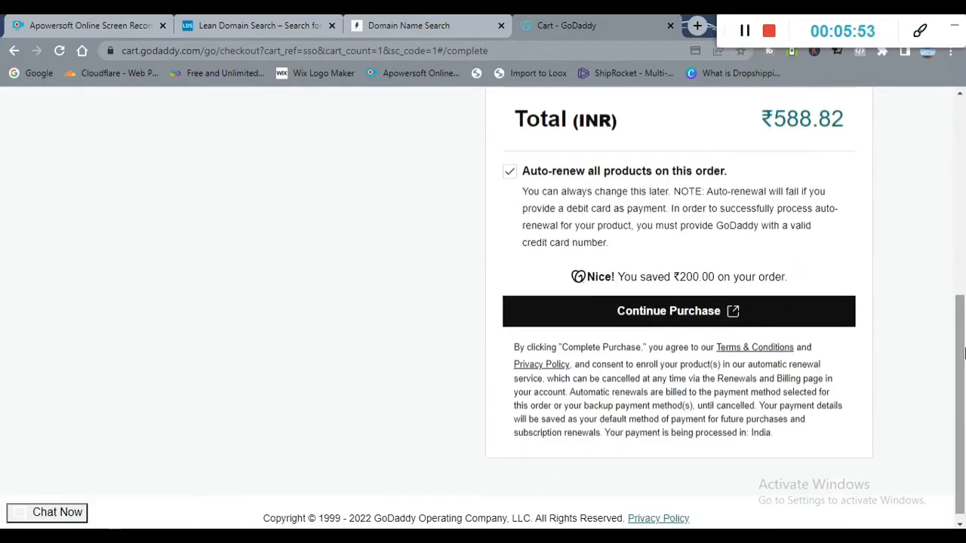
pyautogui.click(742, 312)
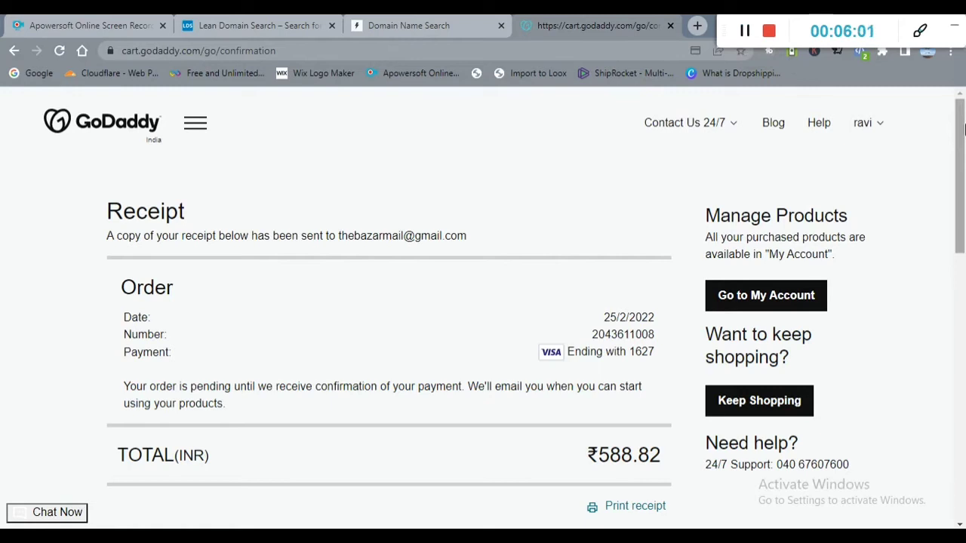
pyautogui.moveTo(963, 128); pyautogui.dragTo(958, 98)
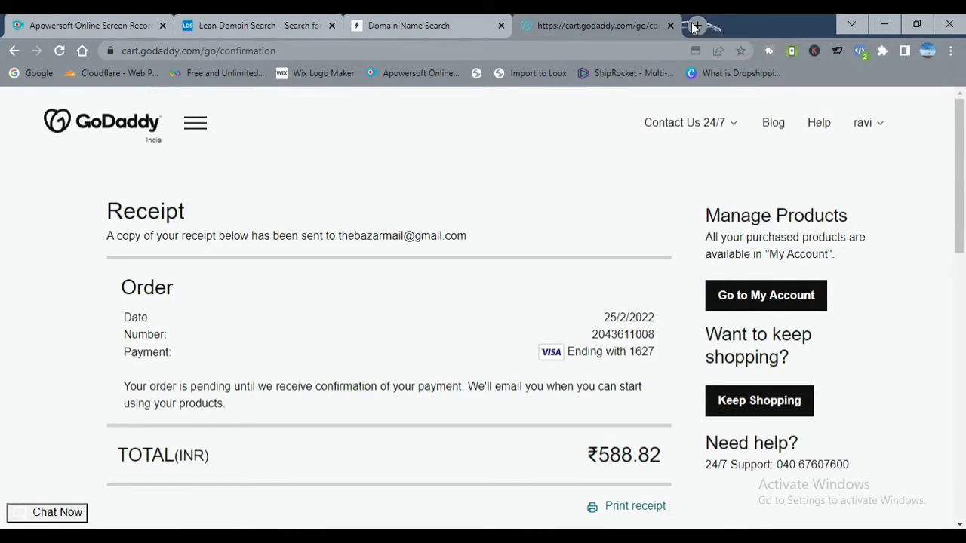
# Step: Open gmail.com in a new tab and choose the store's mail account inbox
pyautogui.click(696, 26)
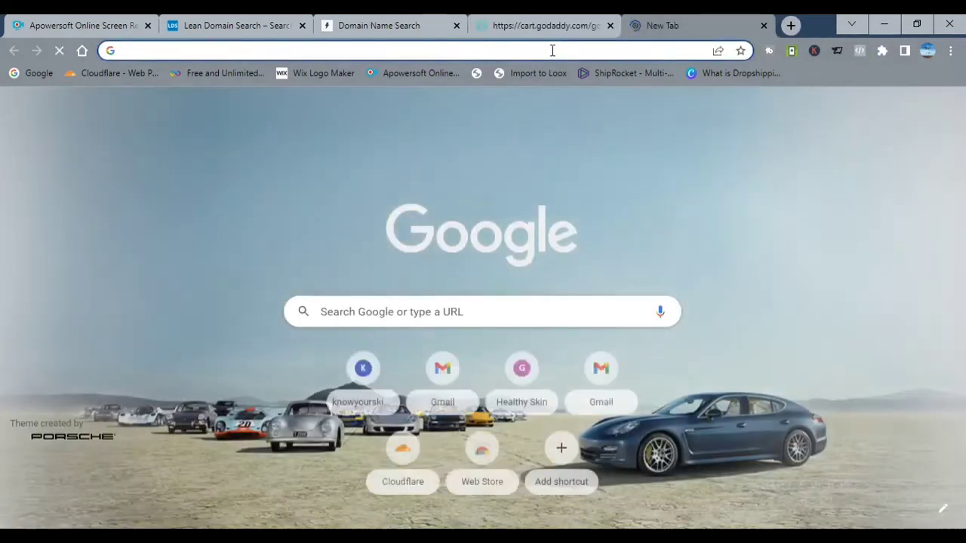
pyautogui.write('G')
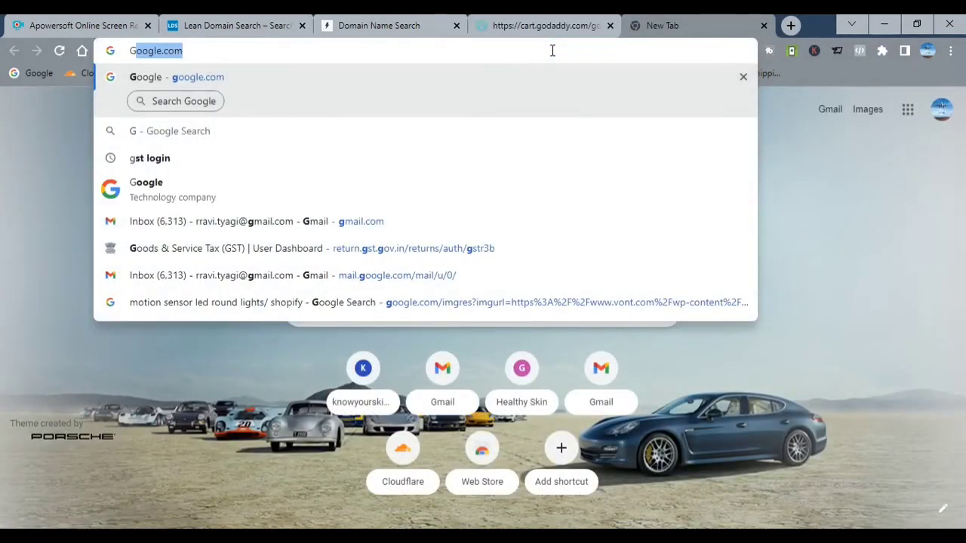
pyautogui.write('mail')
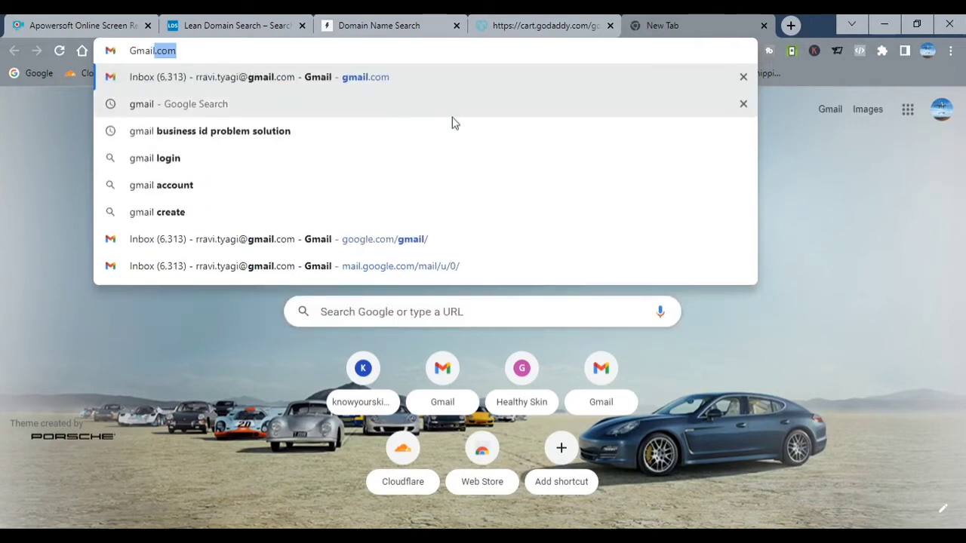
pyautogui.click(941, 108)
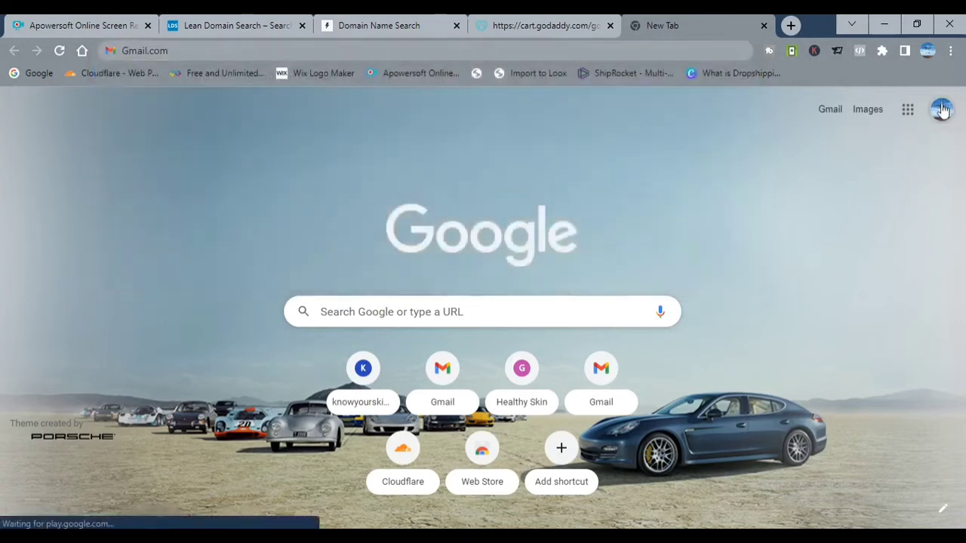
pyautogui.click(715, 387)
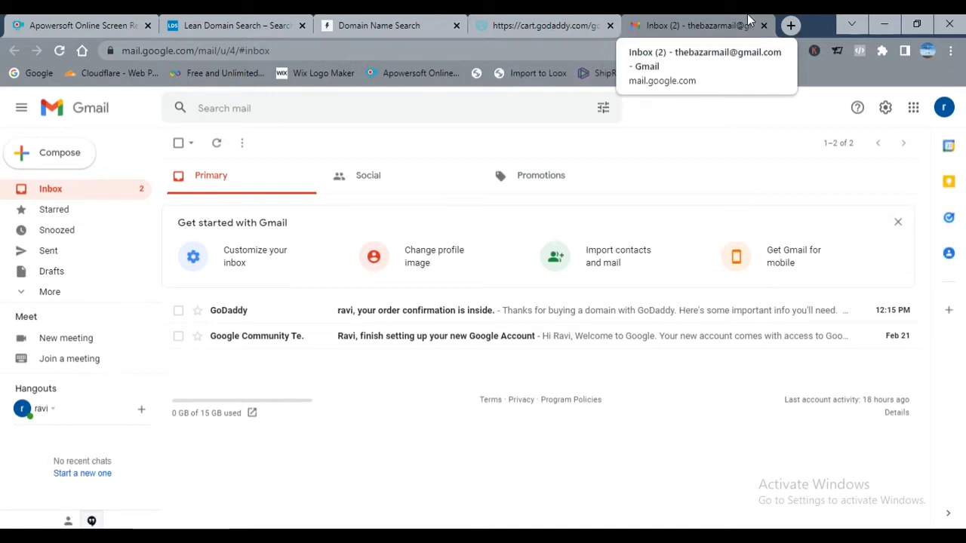
# Step: Load shopify.com in a new browser tab
pyautogui.hotkey('ctrl', 't')
pyautogui.write('shopify.com')
pyautogui.press('Return')
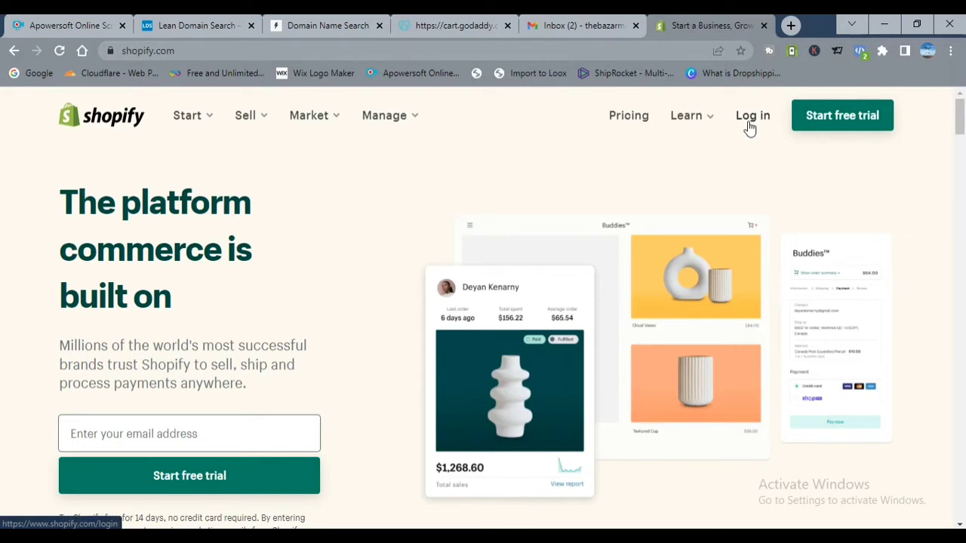
# Step: Start the Shopify free trial and enter the account e-mail address
pyautogui.click(192, 476)
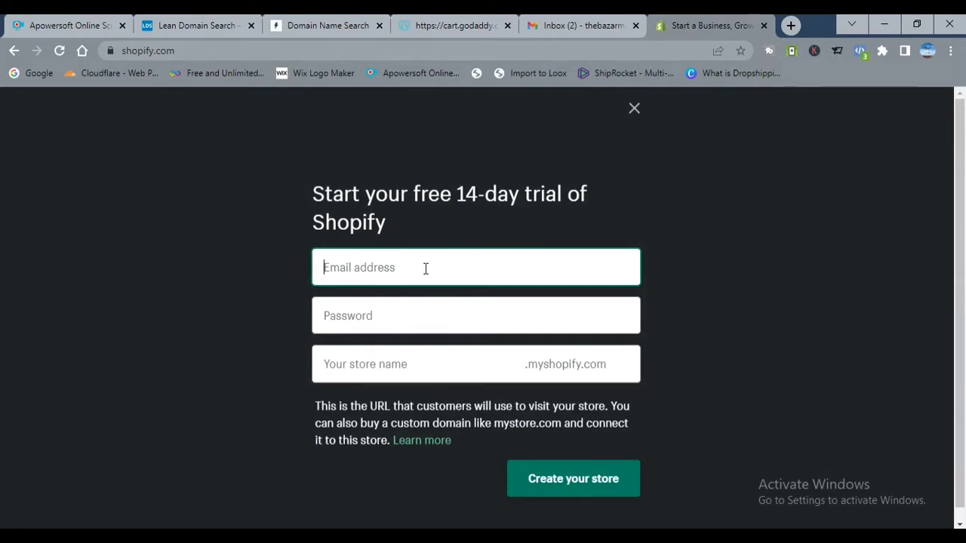
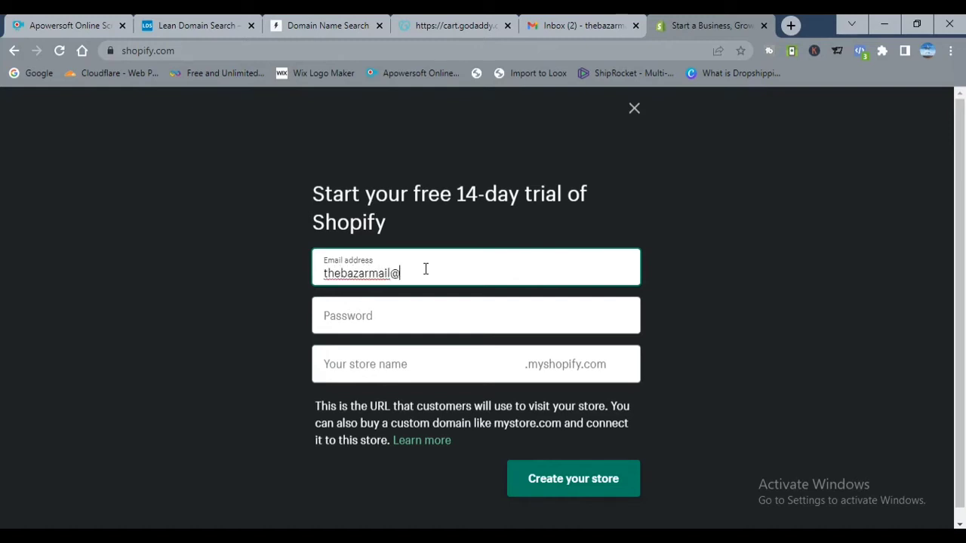
pyautogui.click(380, 364)
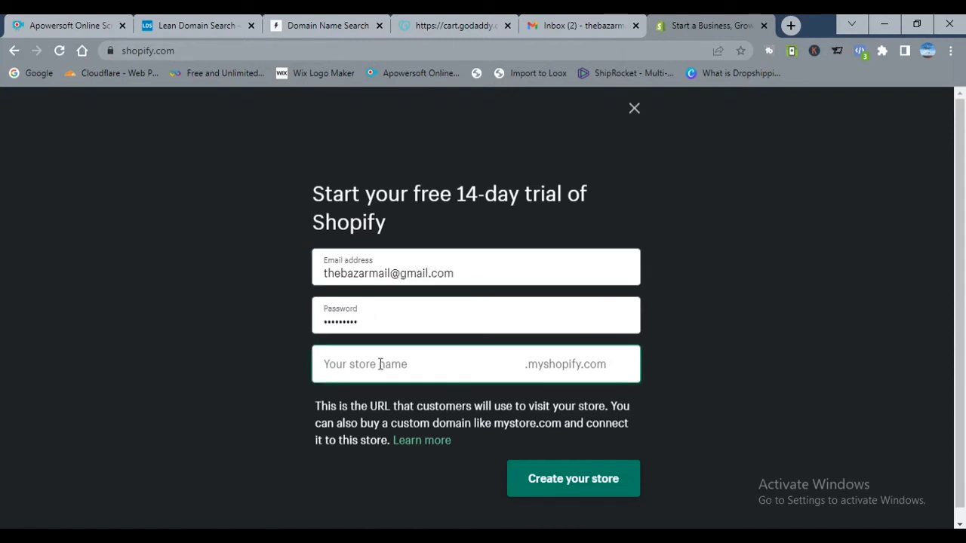
# Step: Name the store thebazarindia and create it
pyautogui.write('th')
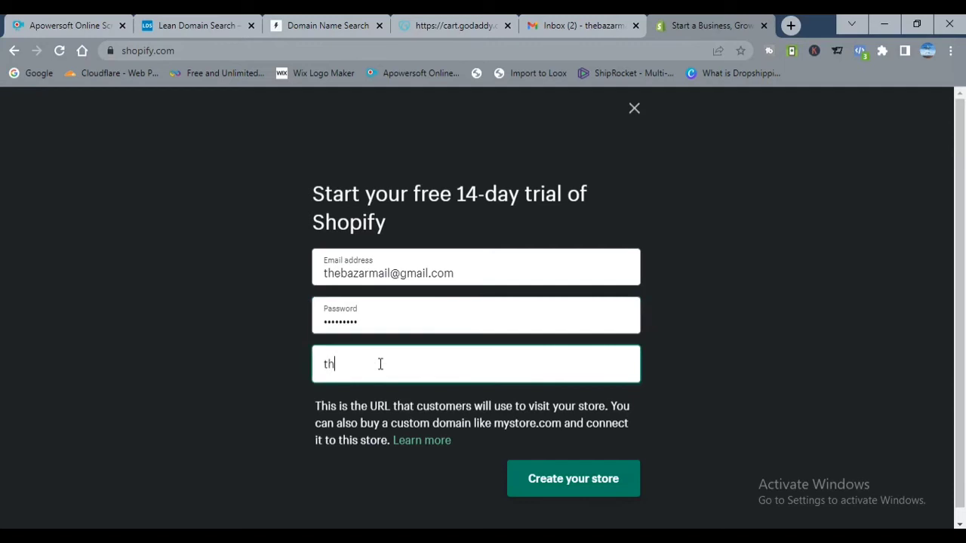
pyautogui.write('ebazar')
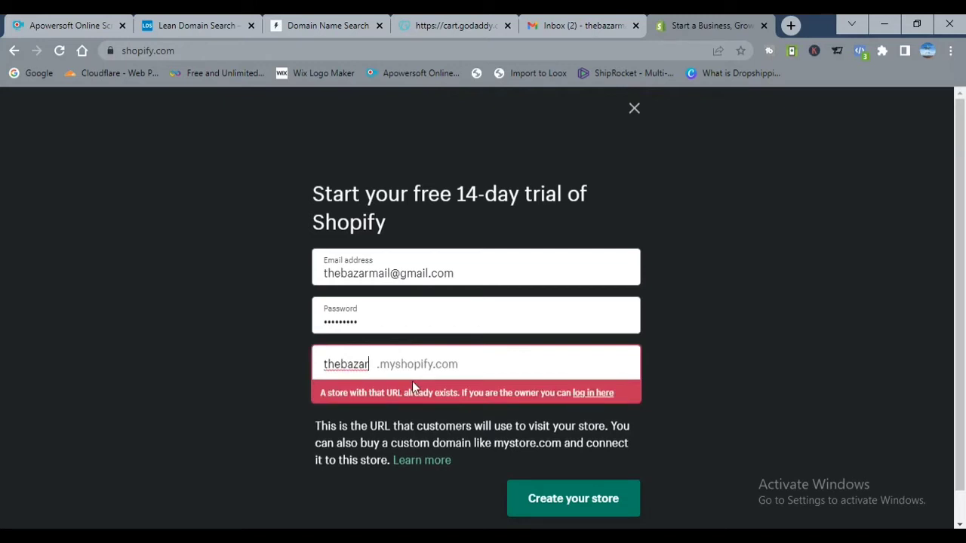
pyautogui.press('BackSpace')
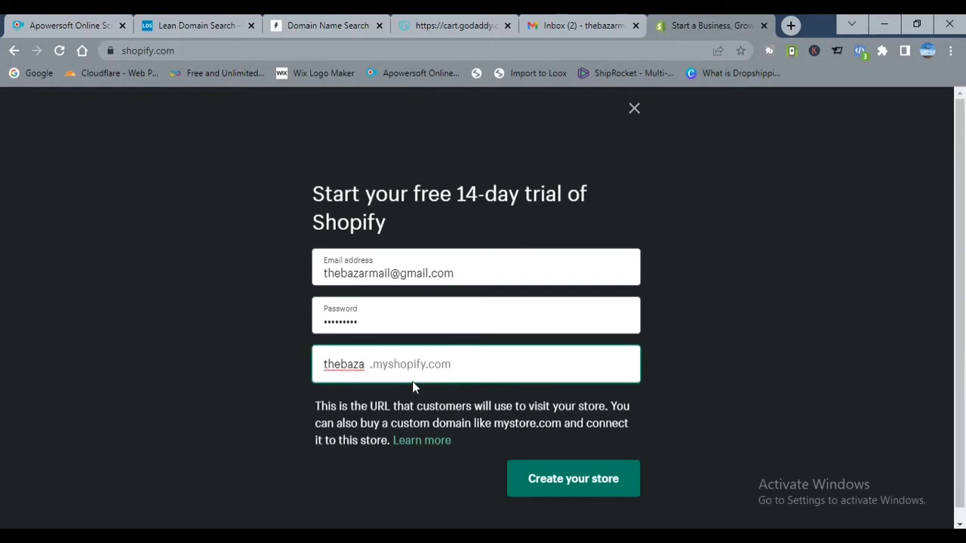
pyautogui.write('r')
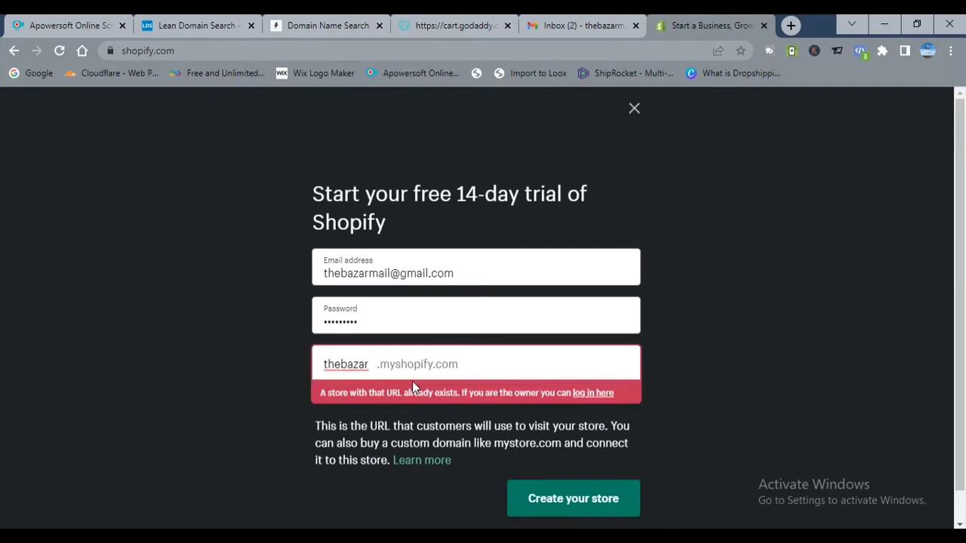
pyautogui.write('India')
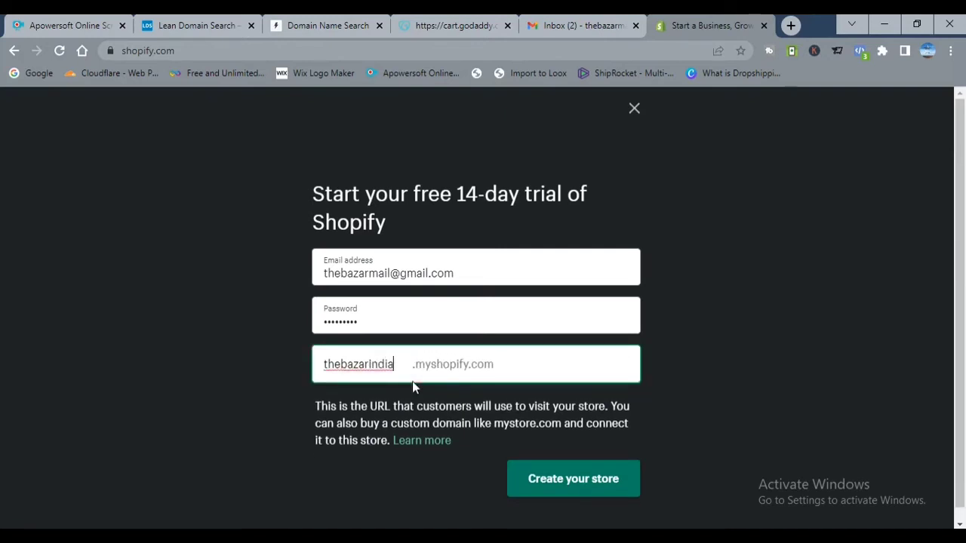
pyautogui.click(603, 497)
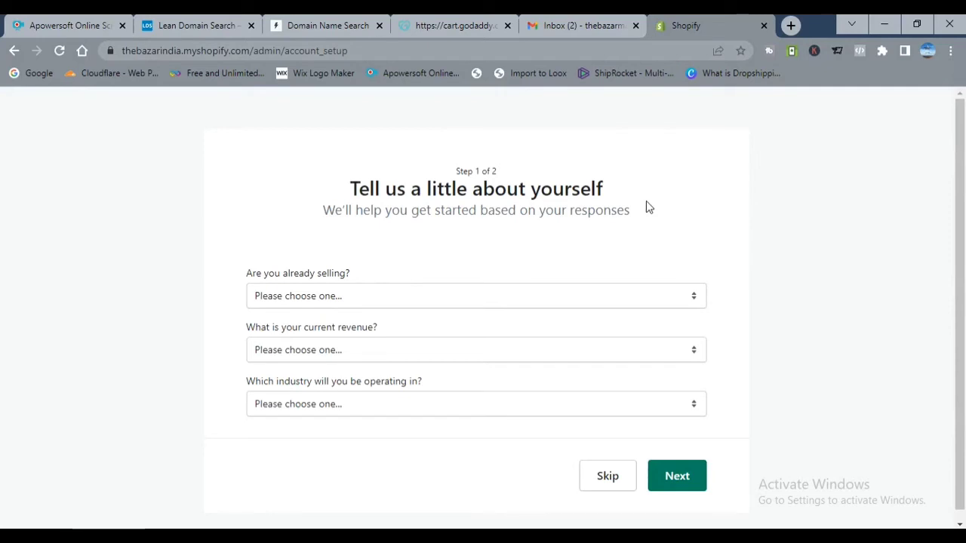
# Step: Answer just playing around, Yes to dropshipping, and selling on Facebook/Instagram and Google
pyautogui.click(611, 305)
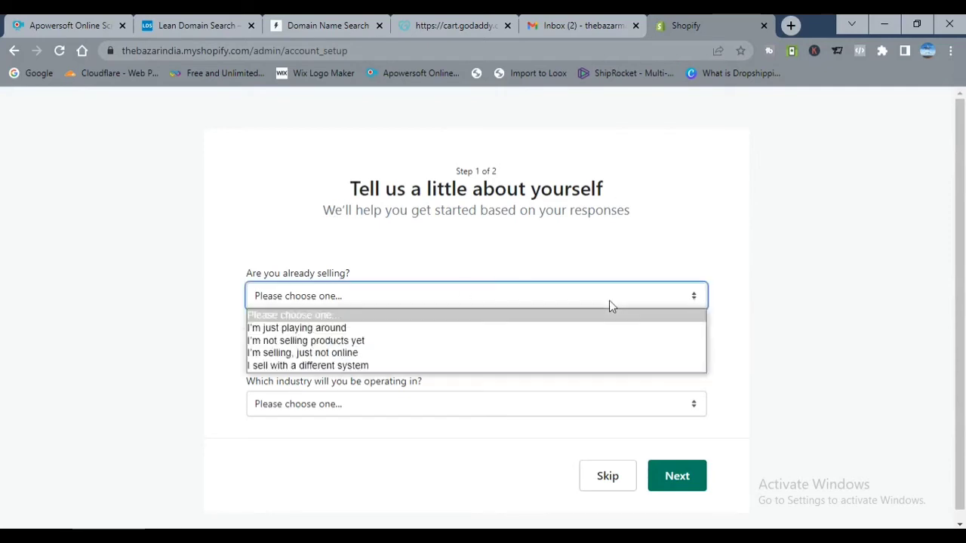
pyautogui.click(469, 329)
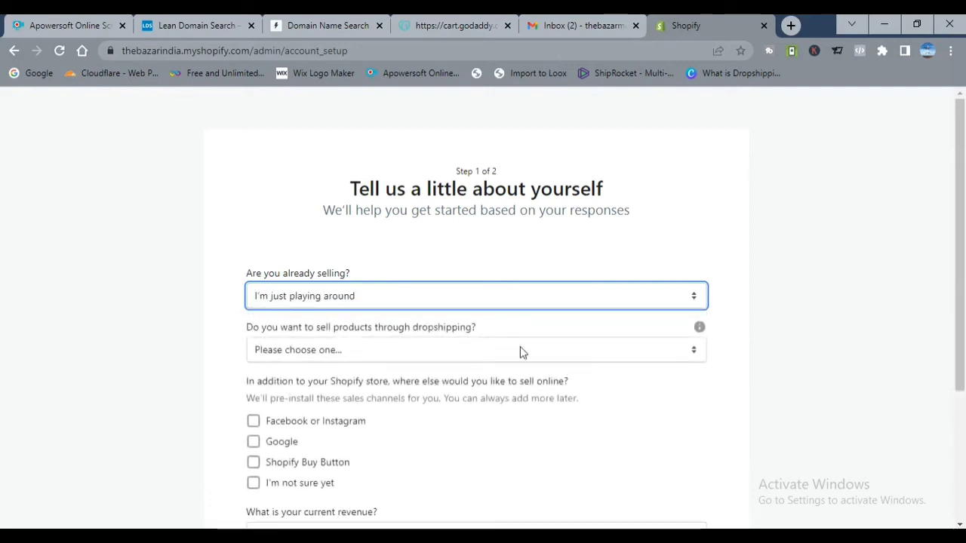
pyautogui.moveTo(960, 160); pyautogui.dragTo(964, 239)
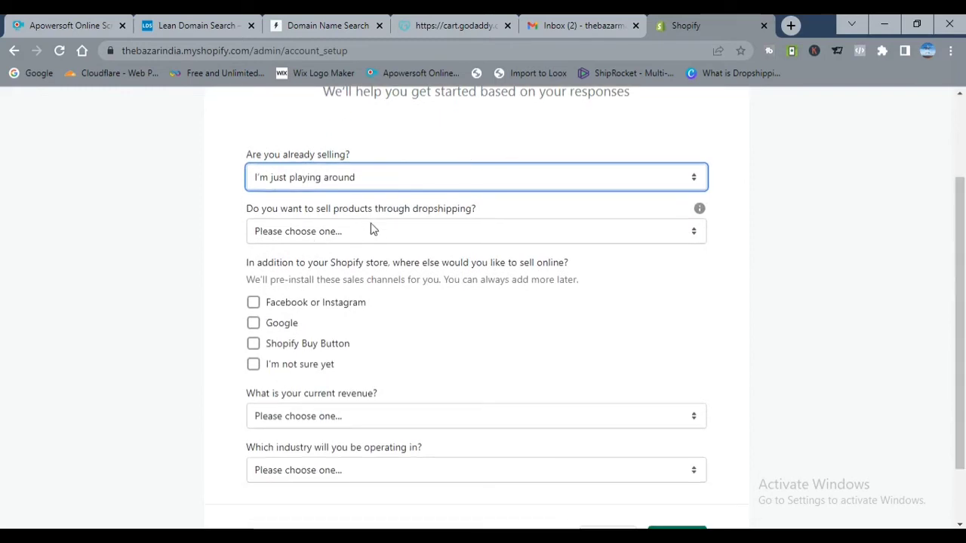
pyautogui.click(548, 233)
pyautogui.click(377, 264)
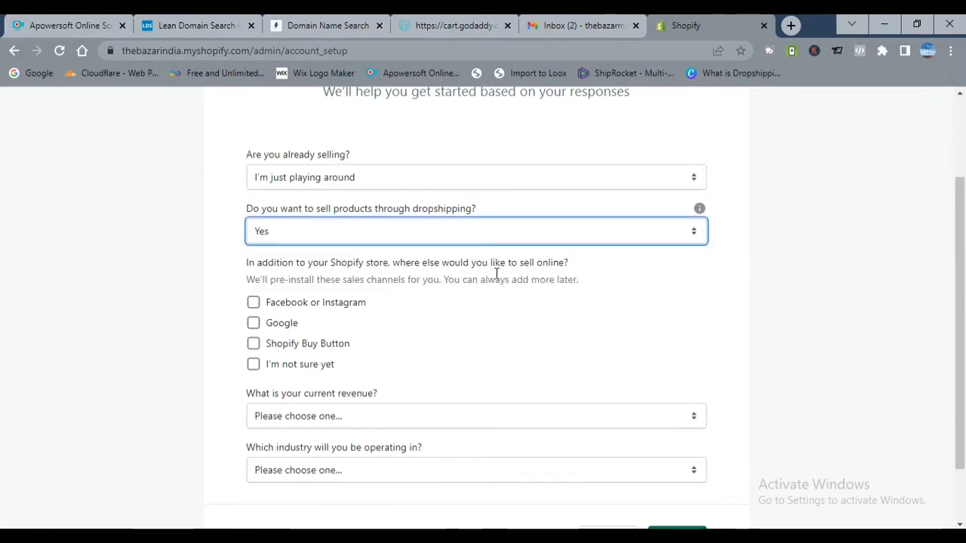
pyautogui.click(253, 303)
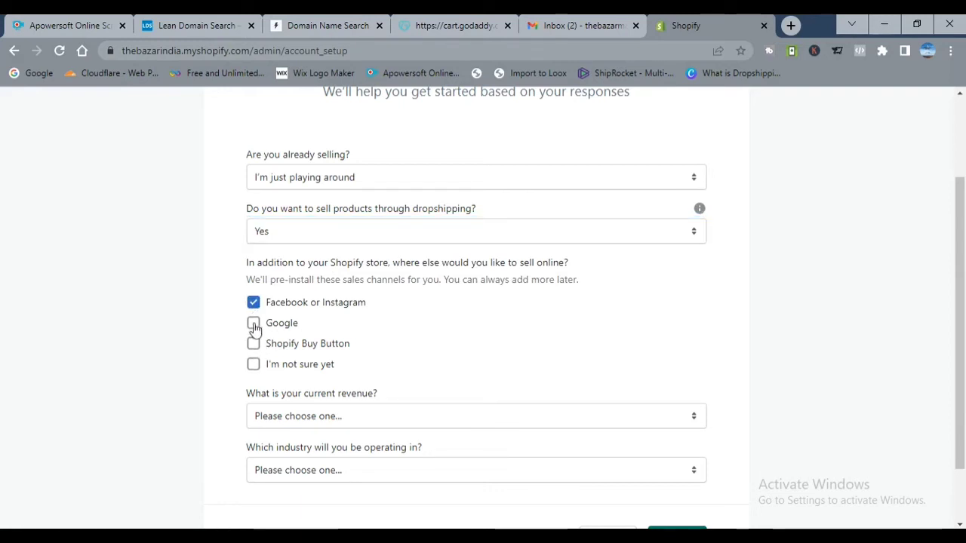
pyautogui.click(253, 324)
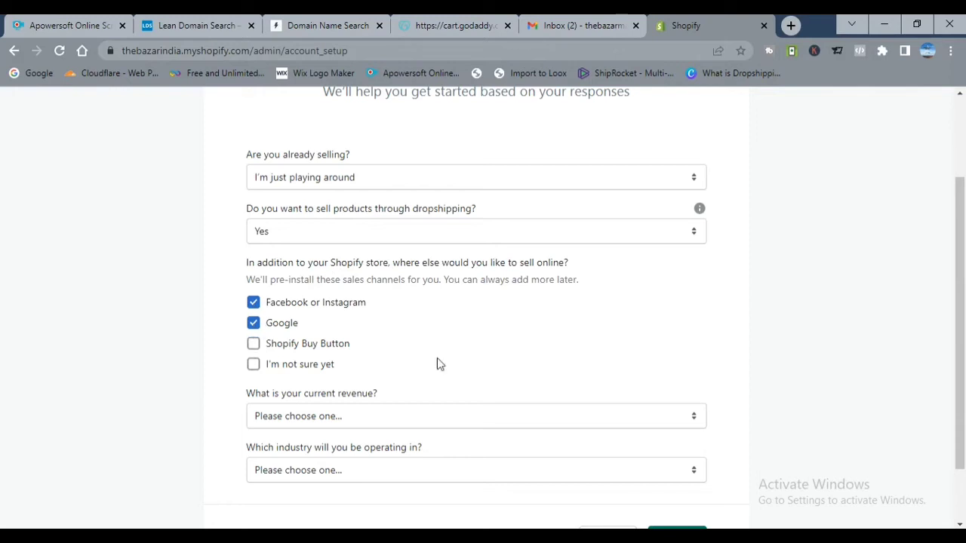
# Step: Set revenue to ₹0 INR and industry to Other, then submit step 1
pyautogui.scroll(-1, 964, 231)
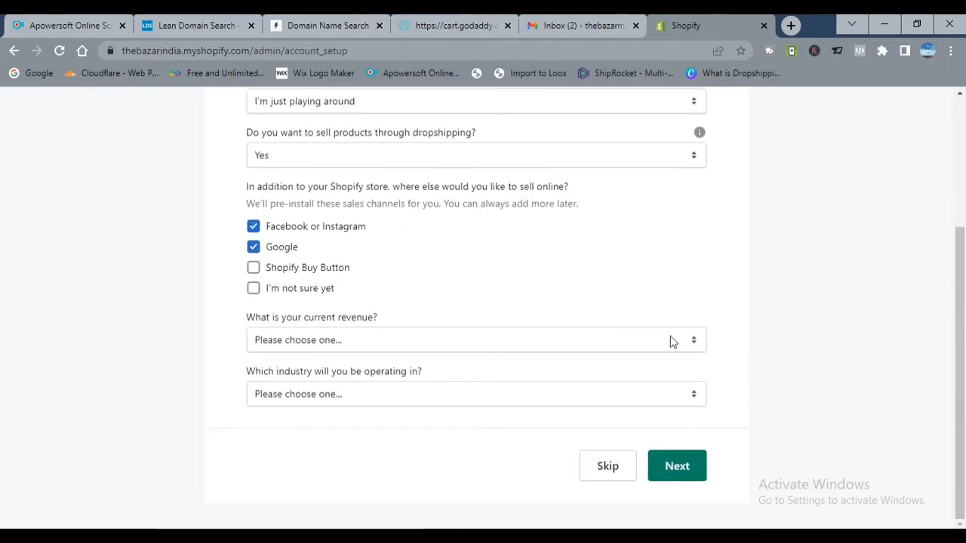
pyautogui.click(692, 344)
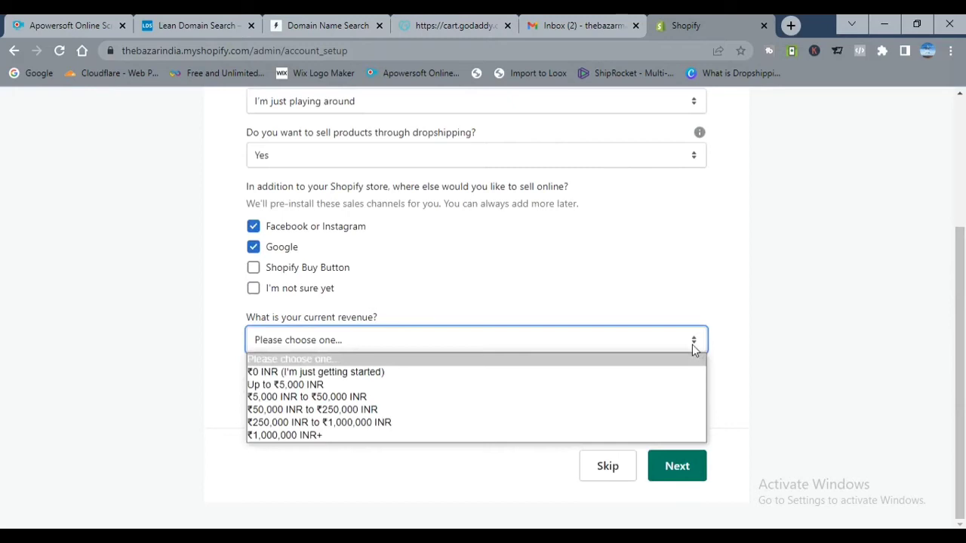
pyautogui.click(432, 372)
pyautogui.click(815, 433)
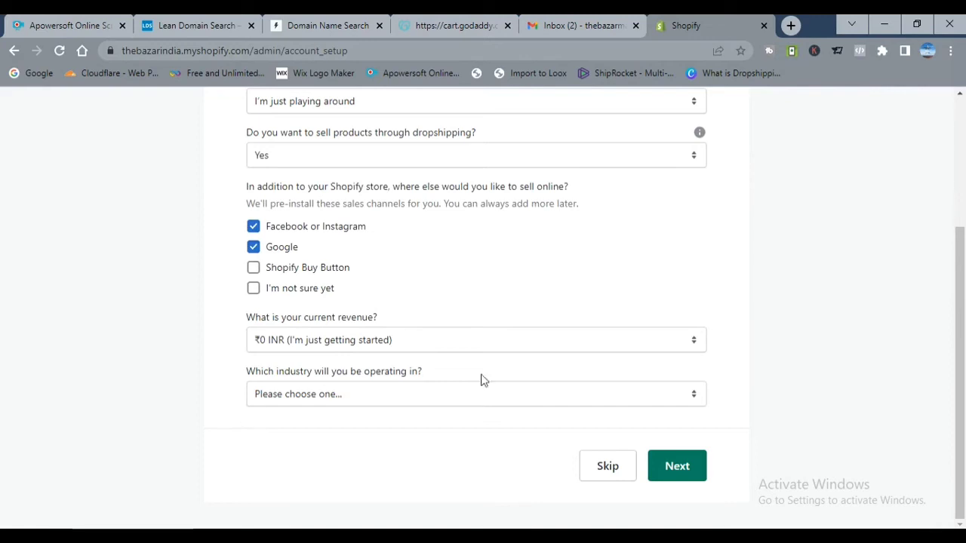
pyautogui.click(695, 398)
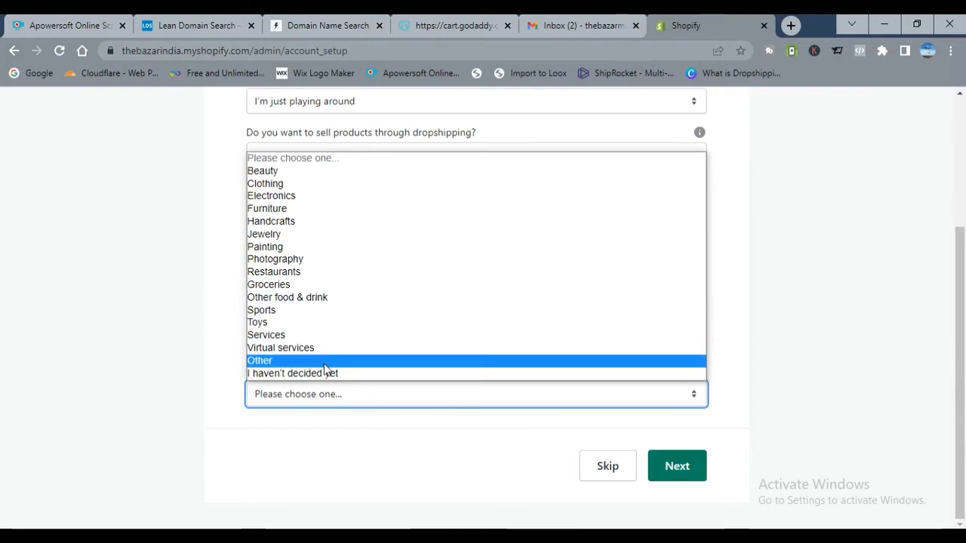
pyautogui.click(324, 365)
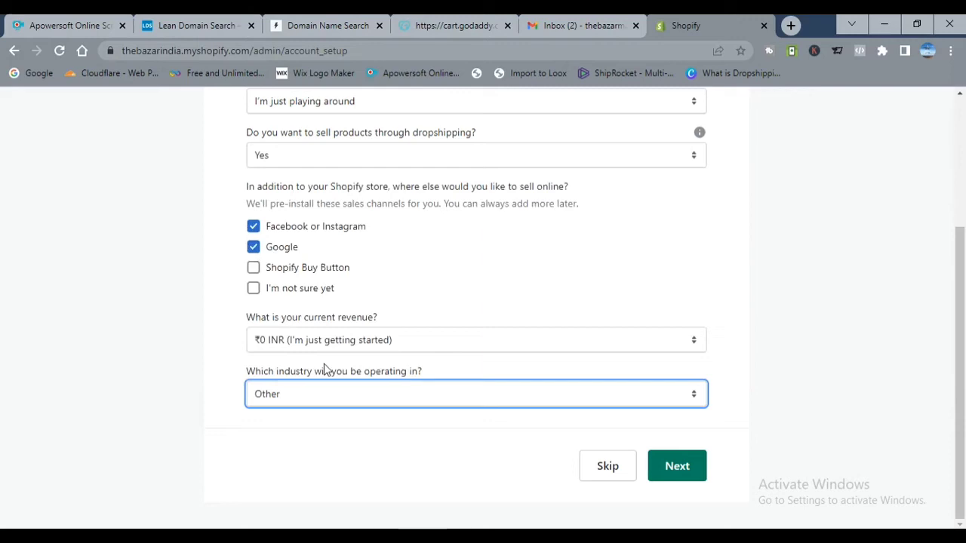
pyautogui.click(698, 465)
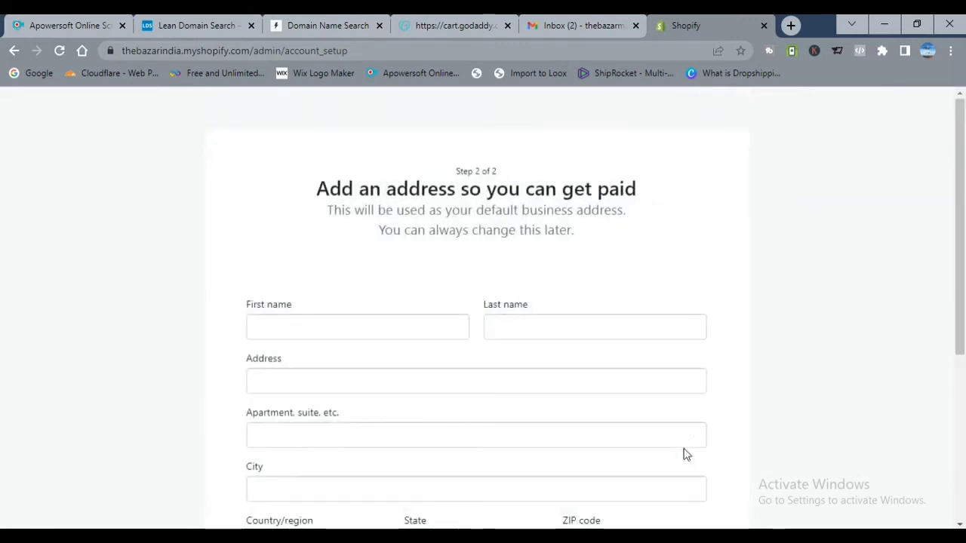
# Step: Fill in the owner's first name and address details, then enter the thebazarindia admin
pyautogui.moveTo(964, 155); pyautogui.dragTo(963, 218)
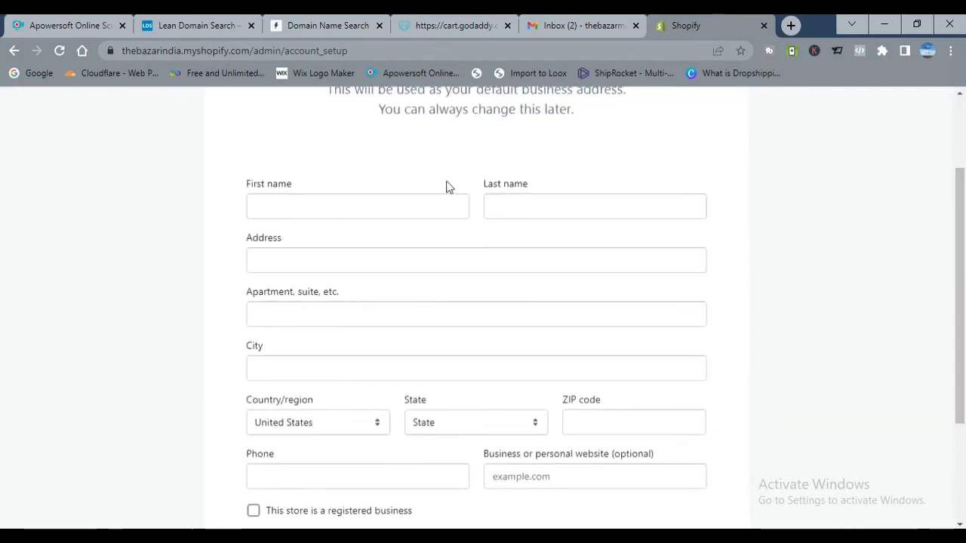
pyautogui.click(421, 209)
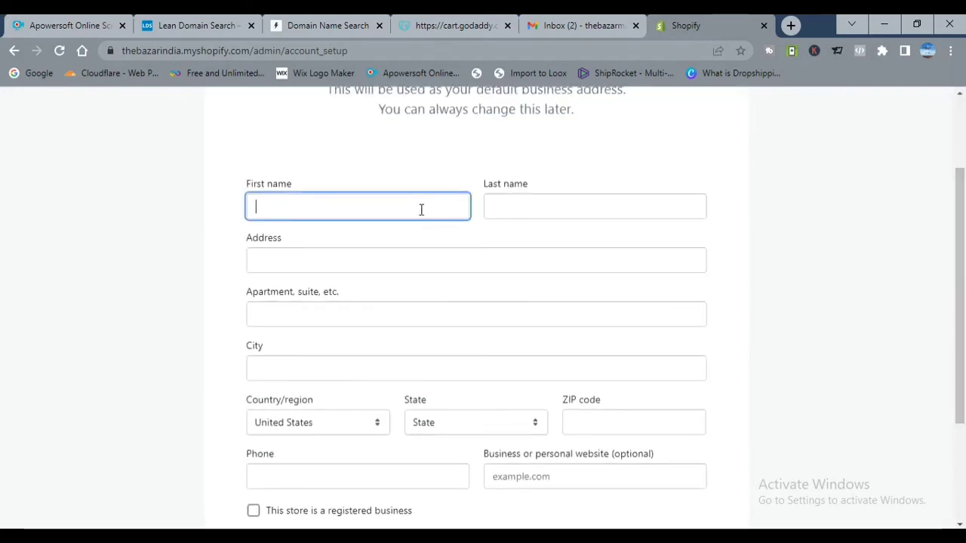
pyautogui.write('Ravi')
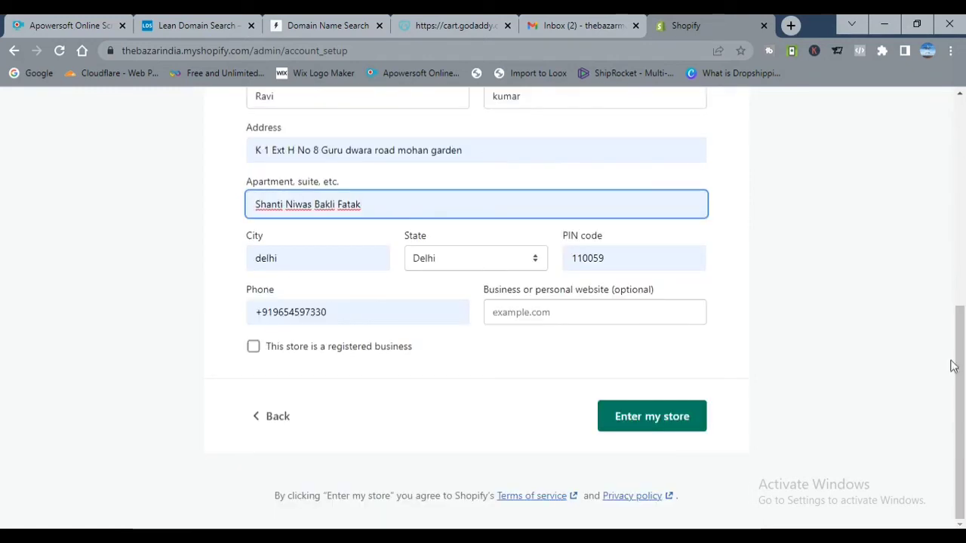
pyautogui.moveTo(952, 366); pyautogui.dragTo(963, 394)
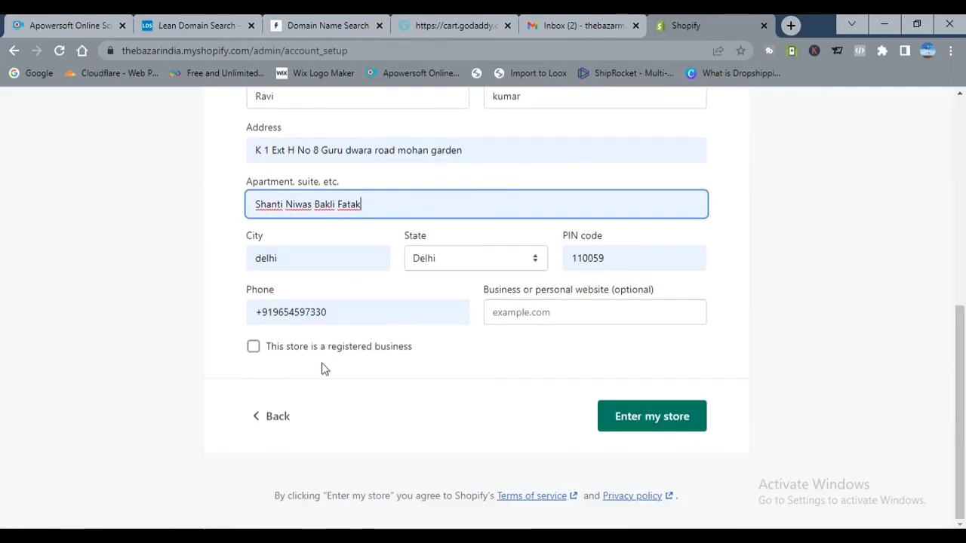
pyautogui.click(661, 432)
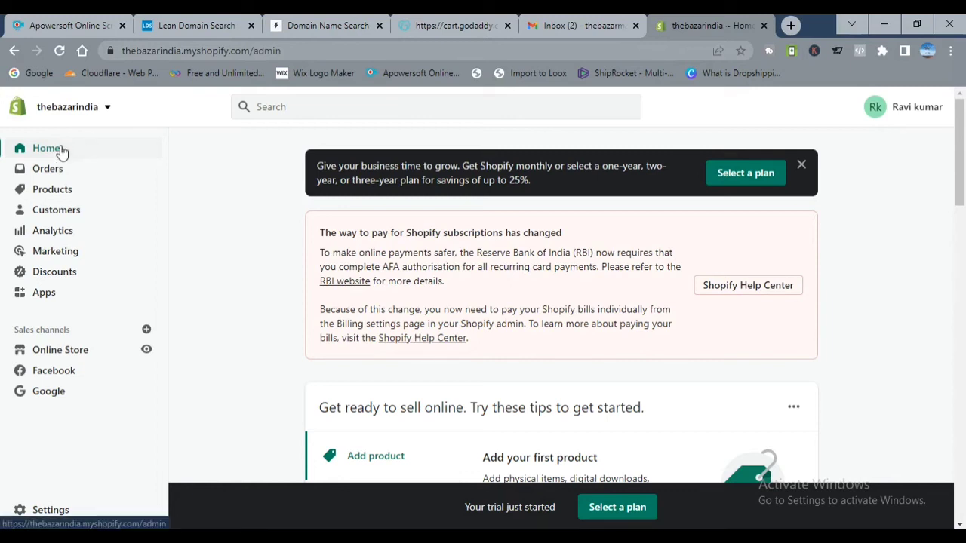
# Step: Browse the Products and Customers pages, ending on Analytics showing 0 sessions and 0% conversion
pyautogui.click(52, 194)
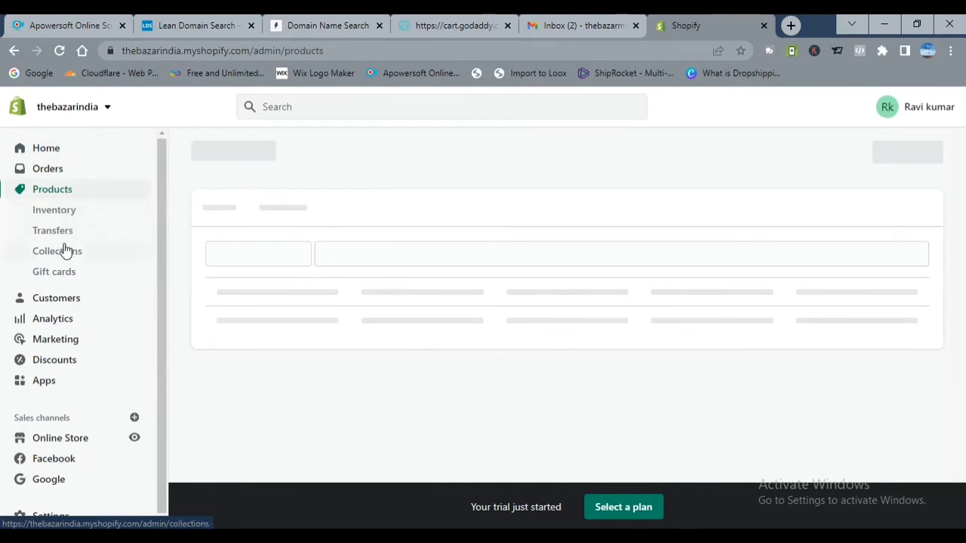
pyautogui.click(64, 300)
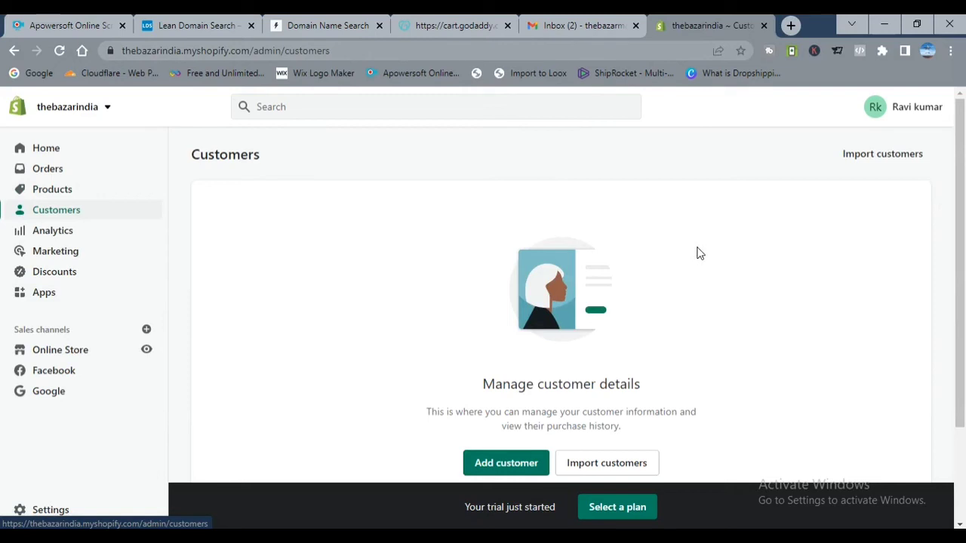
pyautogui.click(75, 235)
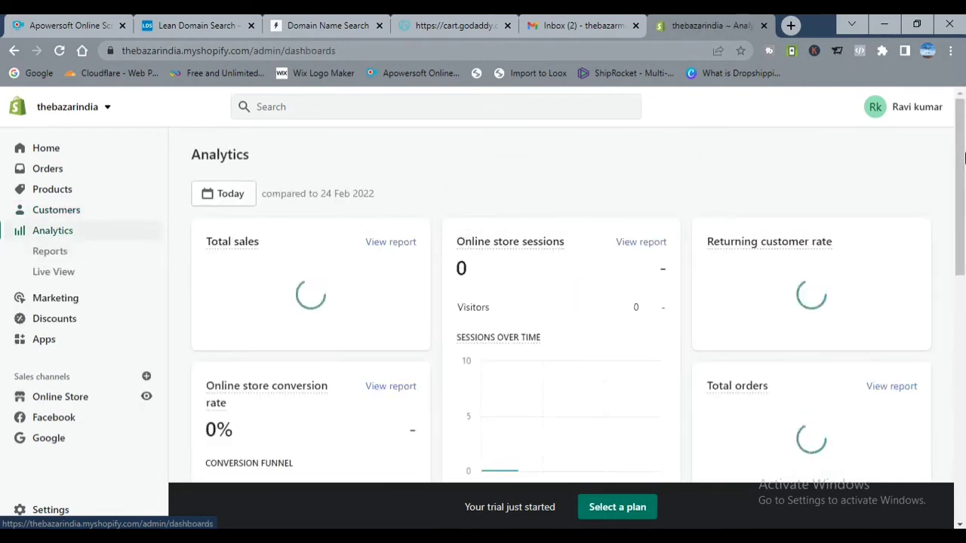
# Step: Scroll through the Analytics sales, sessions and order charts, then view Live View
pyautogui.moveTo(962, 138); pyautogui.dragTo(711, 205)
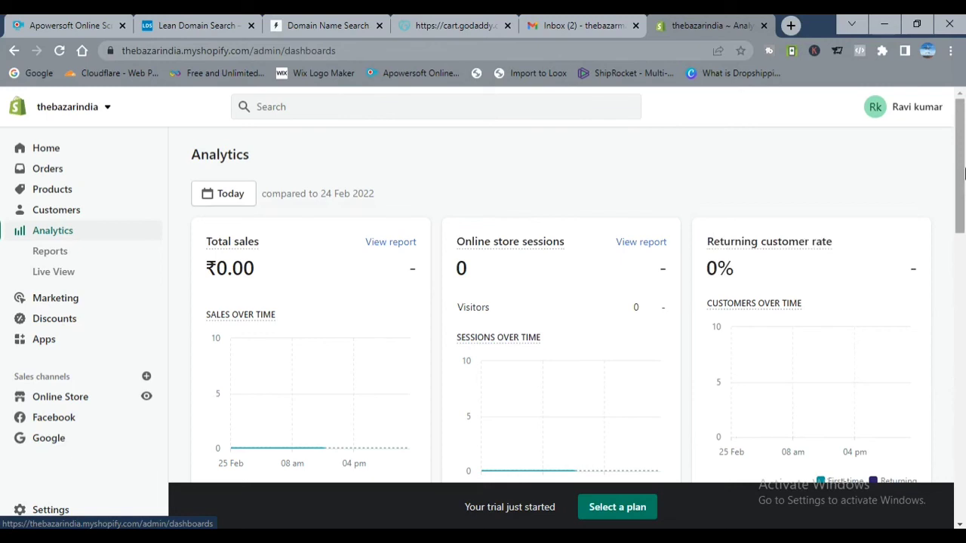
pyautogui.moveTo(964, 174); pyautogui.dragTo(964, 268)
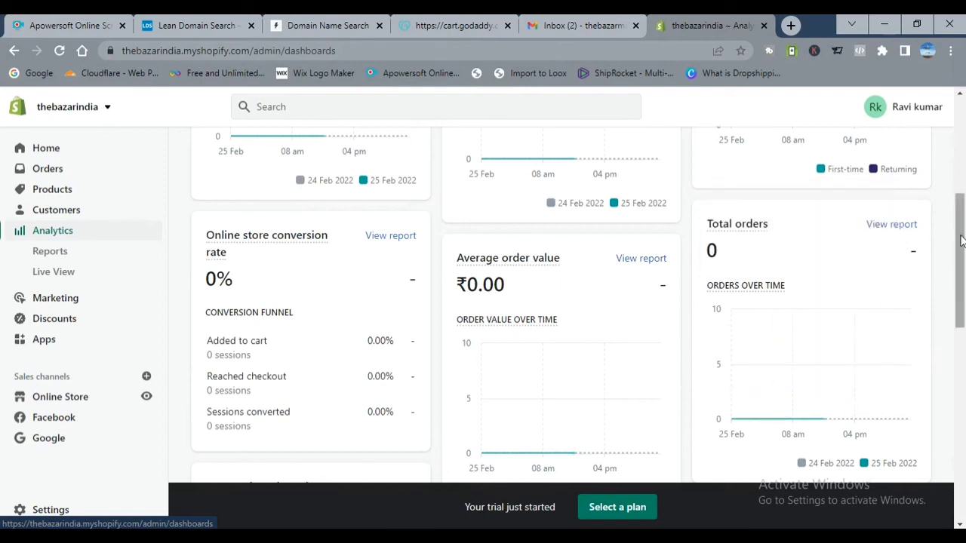
pyautogui.moveTo(960, 240); pyautogui.dragTo(960, 23)
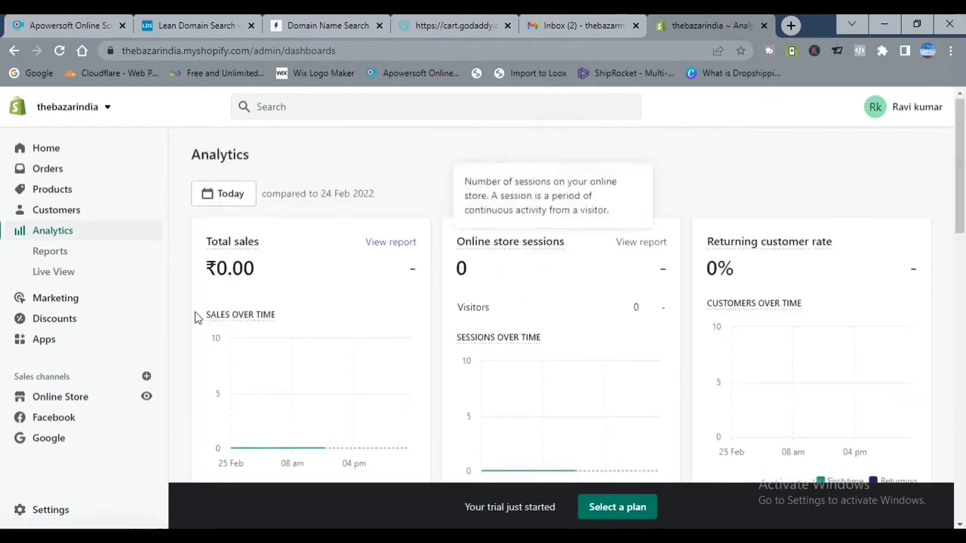
pyautogui.click(60, 273)
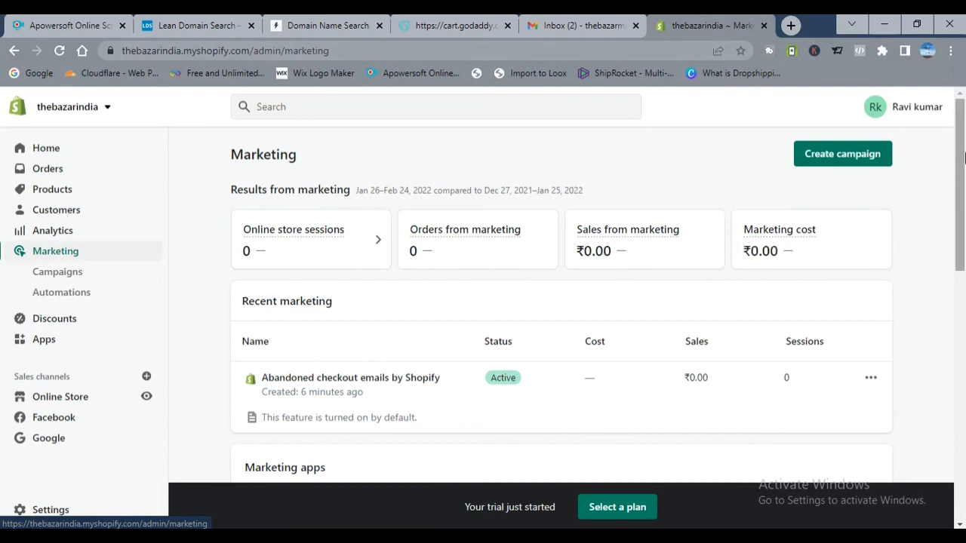
# Step: Preview the Online Store sales channel, opening the thebazarindia storefront in a new tab
pyautogui.scroll(-2, 508, 272)
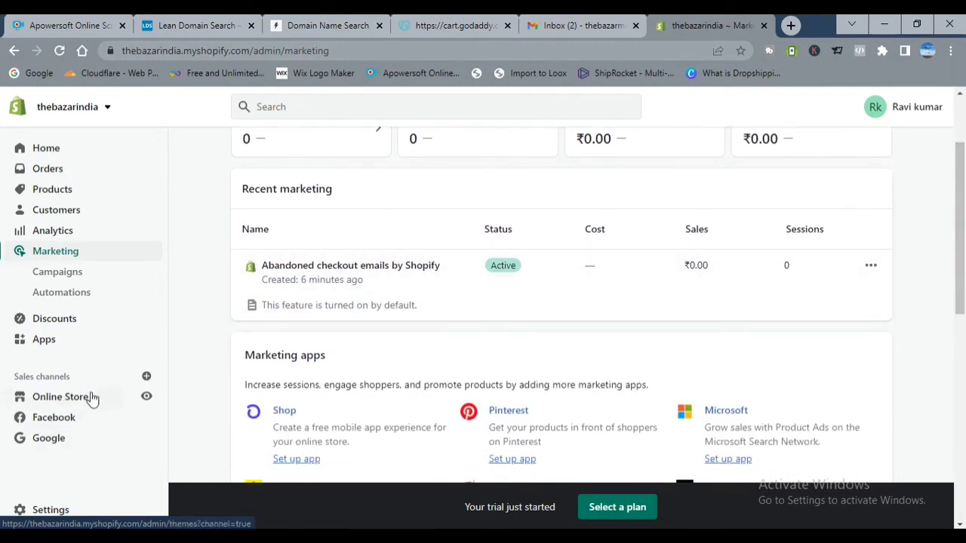
pyautogui.click(146, 397)
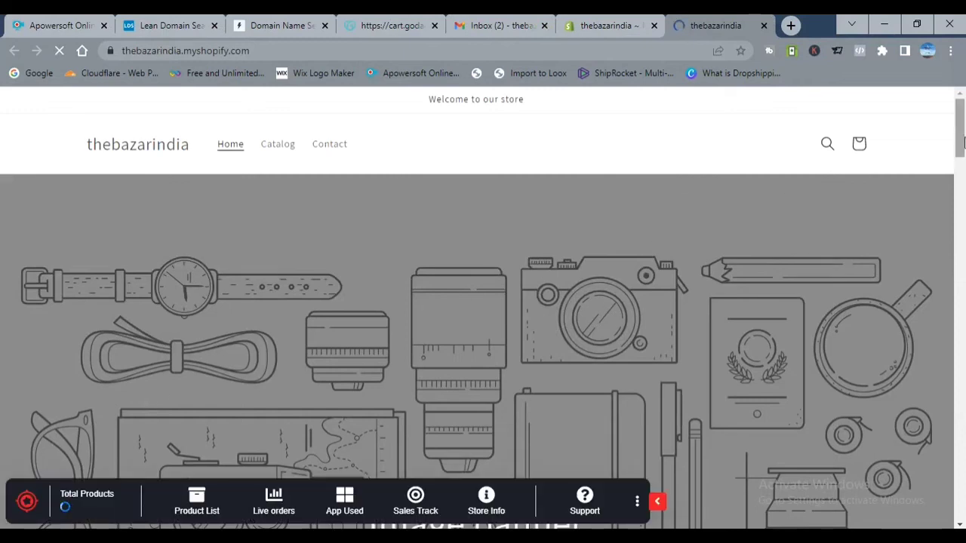
# Step: Scroll past the storefront's Featured products and Multimedia collage, then return to the admin tab
pyautogui.moveTo(964, 132); pyautogui.dragTo(961, 79)
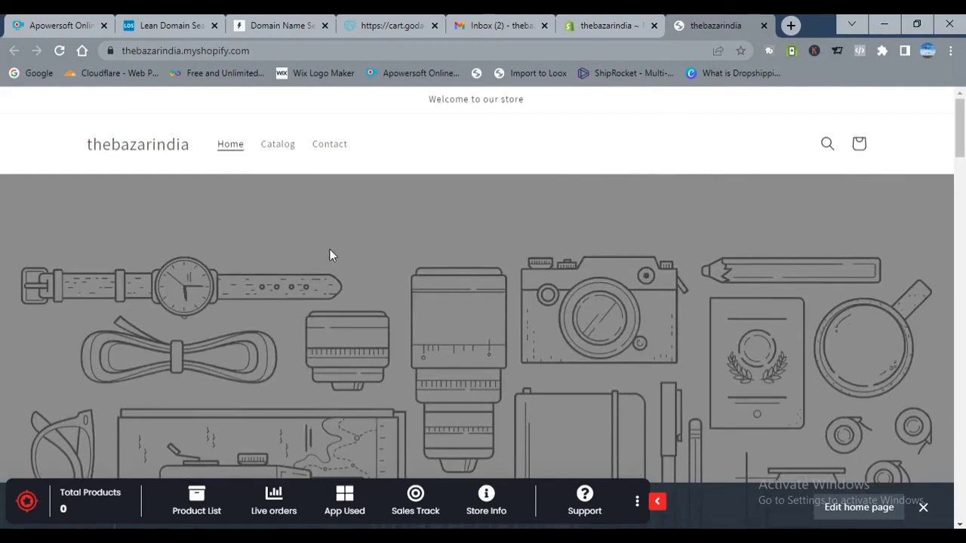
pyautogui.click(632, 24)
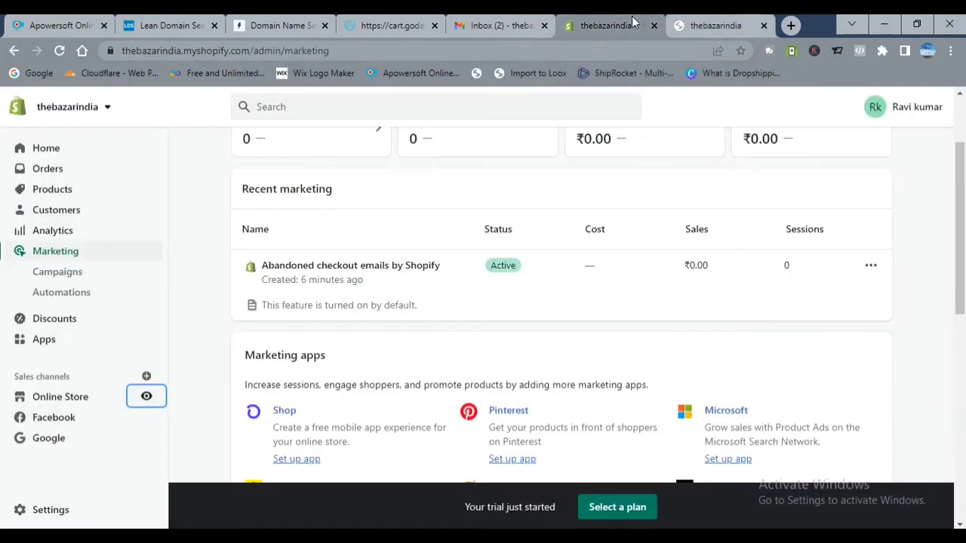
# Step: Review the Settings Store details, confirming Indian rupees (INR) currency and GMT-12:00 time zone
pyautogui.click(50, 510)
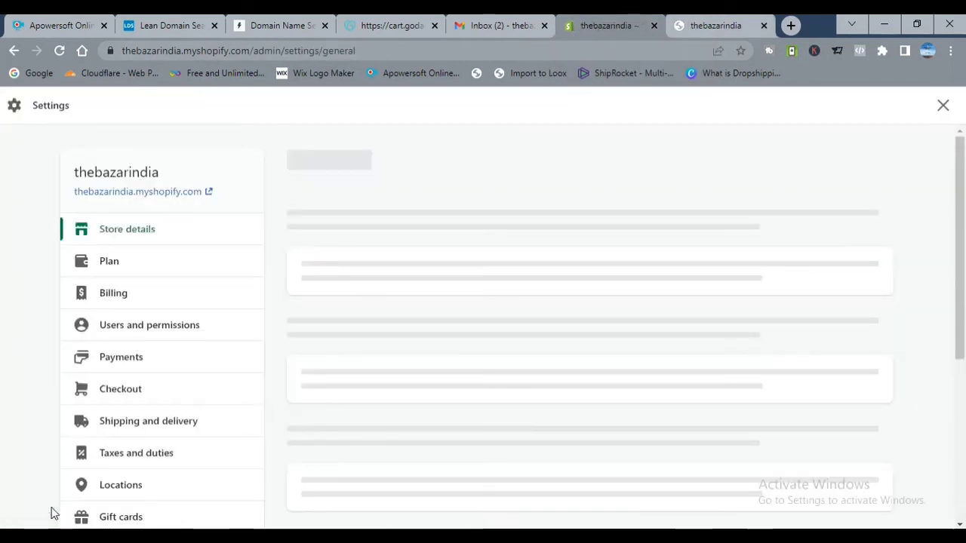
pyautogui.moveTo(744, 34)
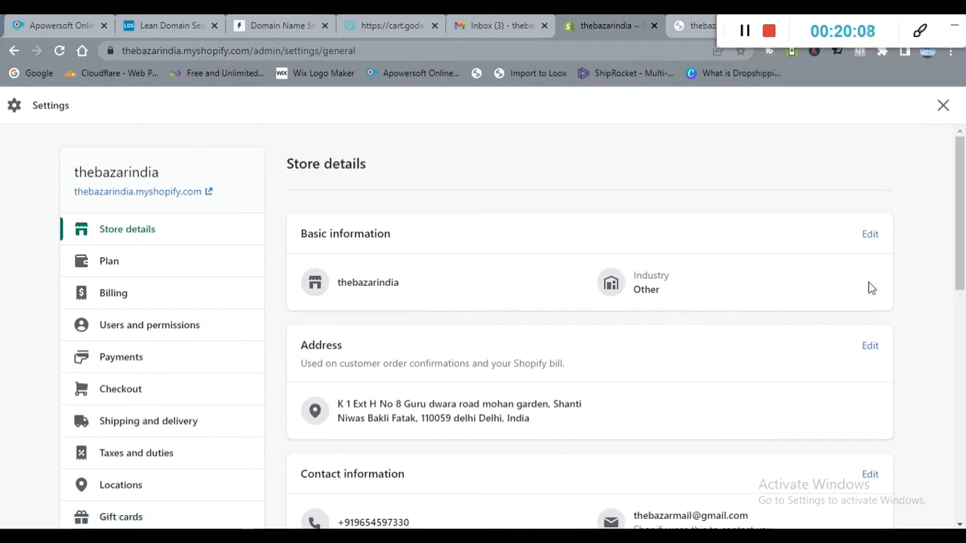
pyautogui.moveTo(962, 174); pyautogui.dragTo(964, 312)
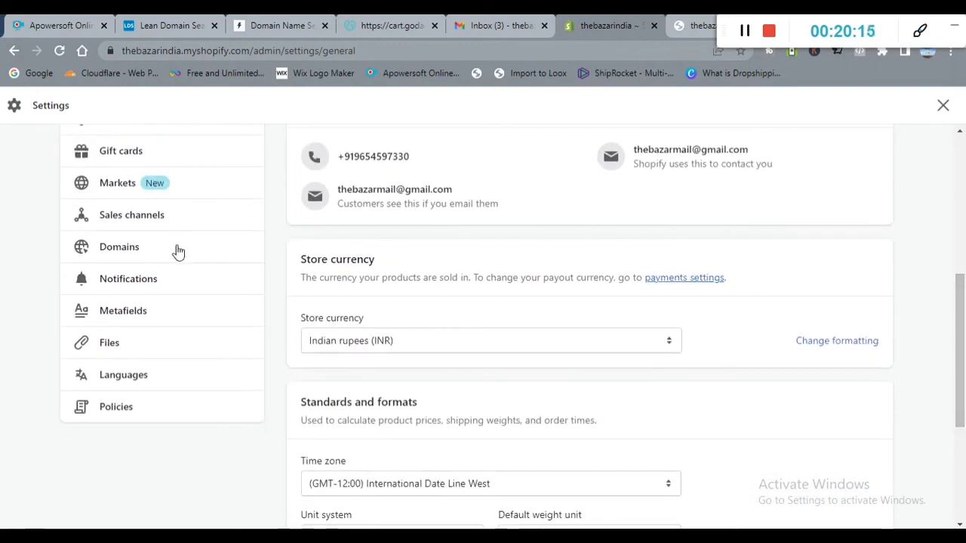